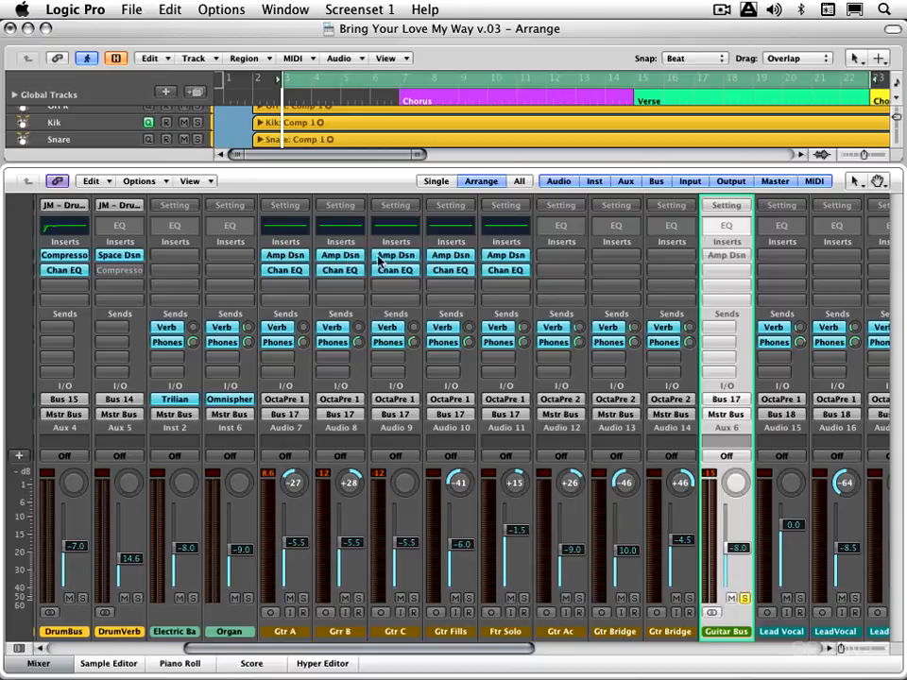
- Review the Amp Designer settings on the Gtr A and Gtr C tracks, ending with the plug-in window closed
click(291, 256)
drag(291, 86, 211, 333)
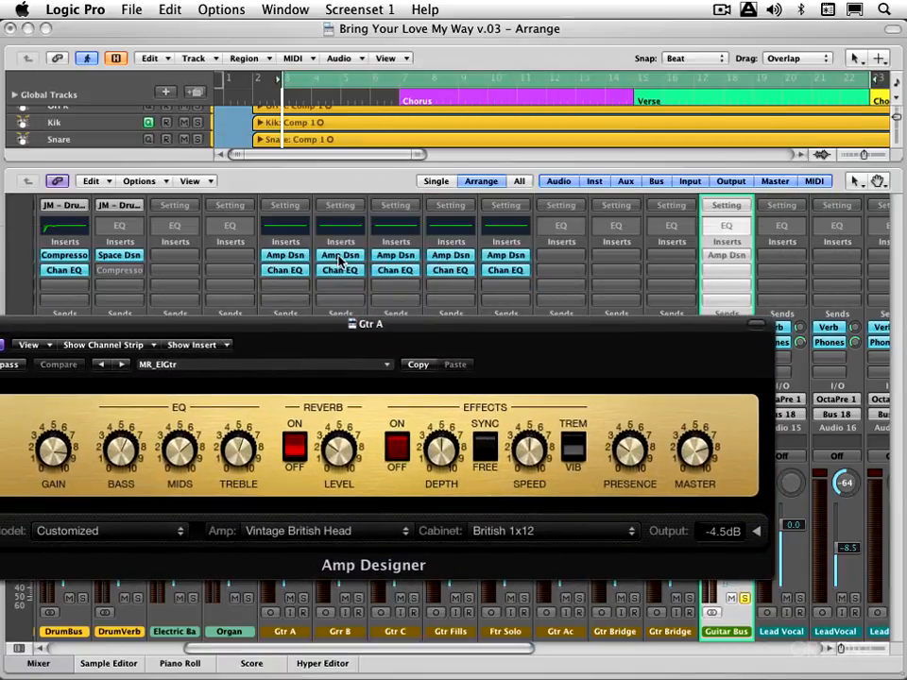
click(406, 256)
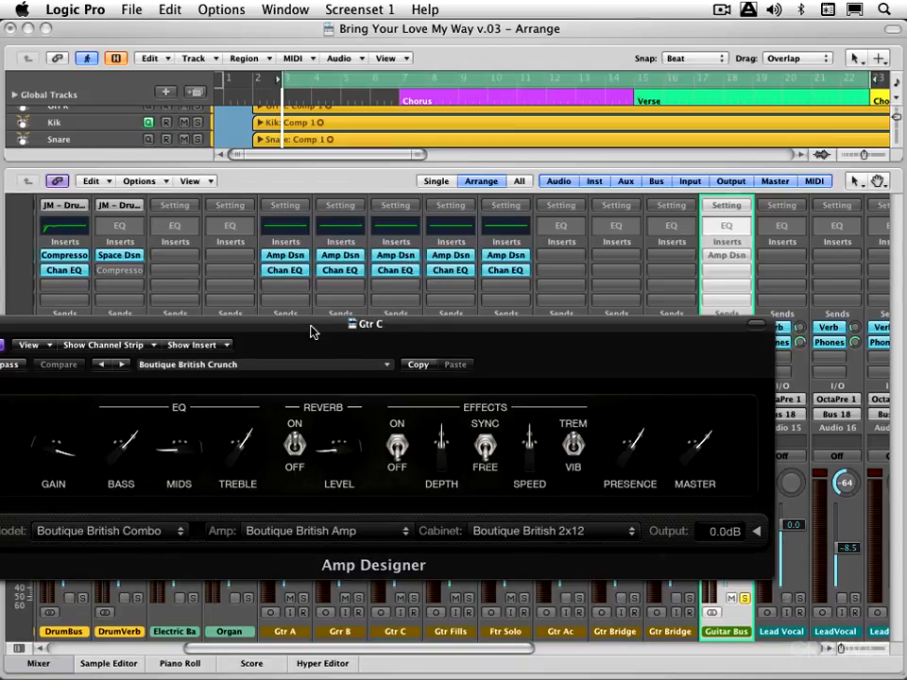
drag(312, 331, 376, 331)
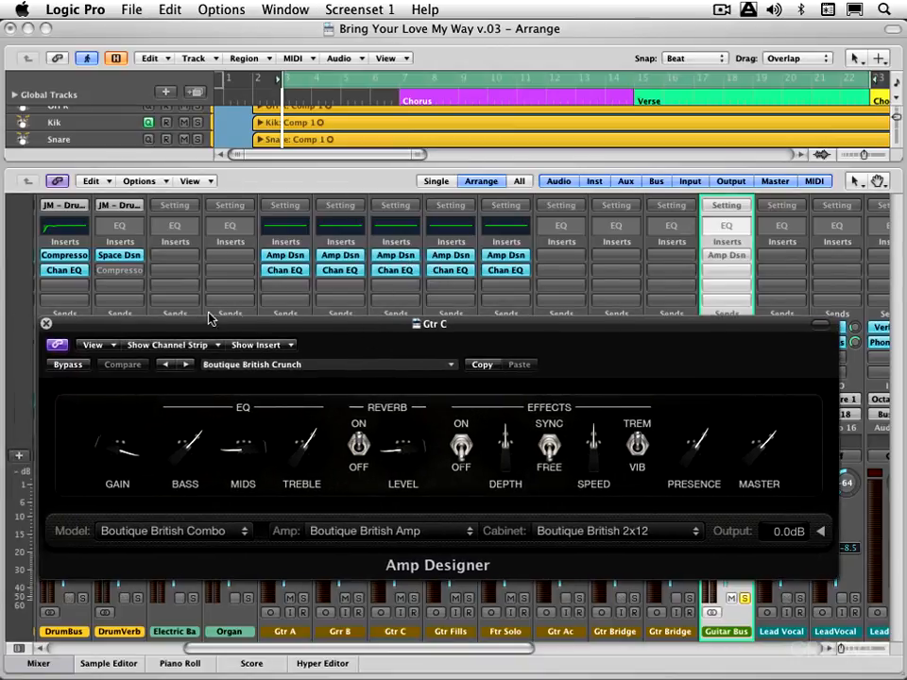
click(46, 324)
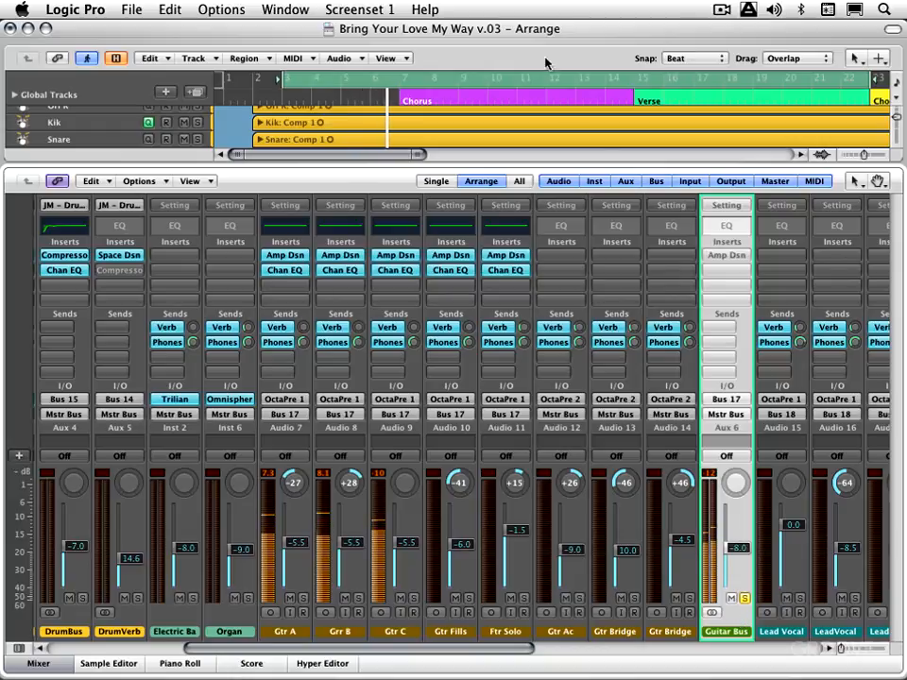
- Unsolo the Guitar Bus, solo the Gtr A track and start playback
click(602, 100)
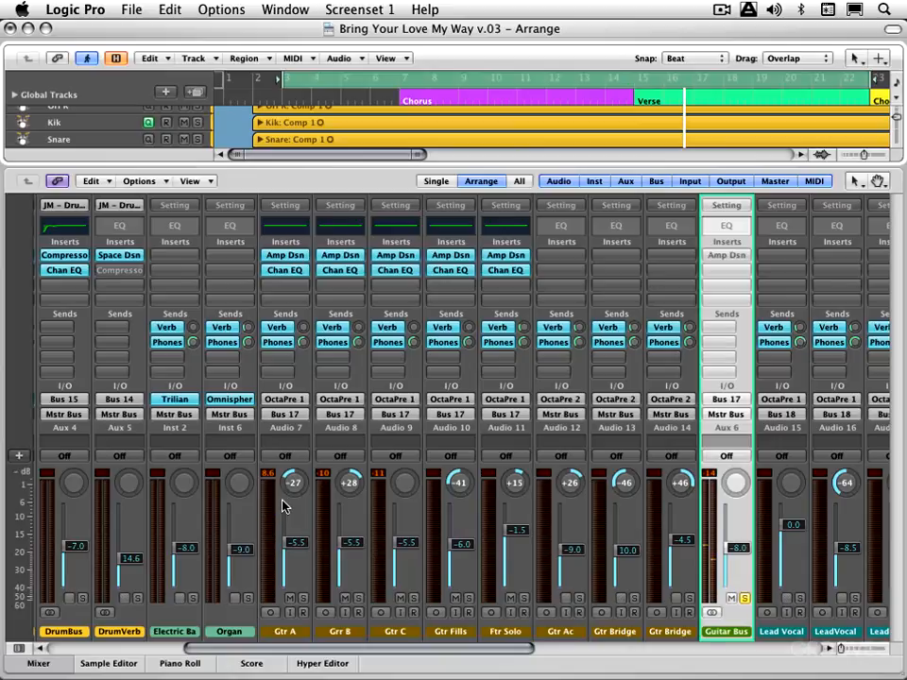
click(745, 599)
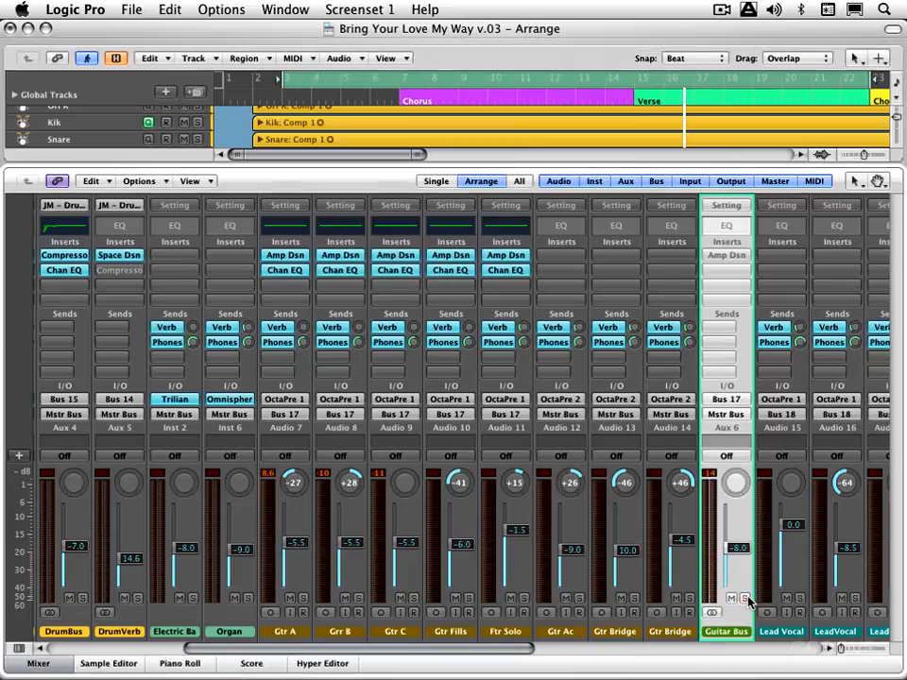
click(302, 599)
key(space)
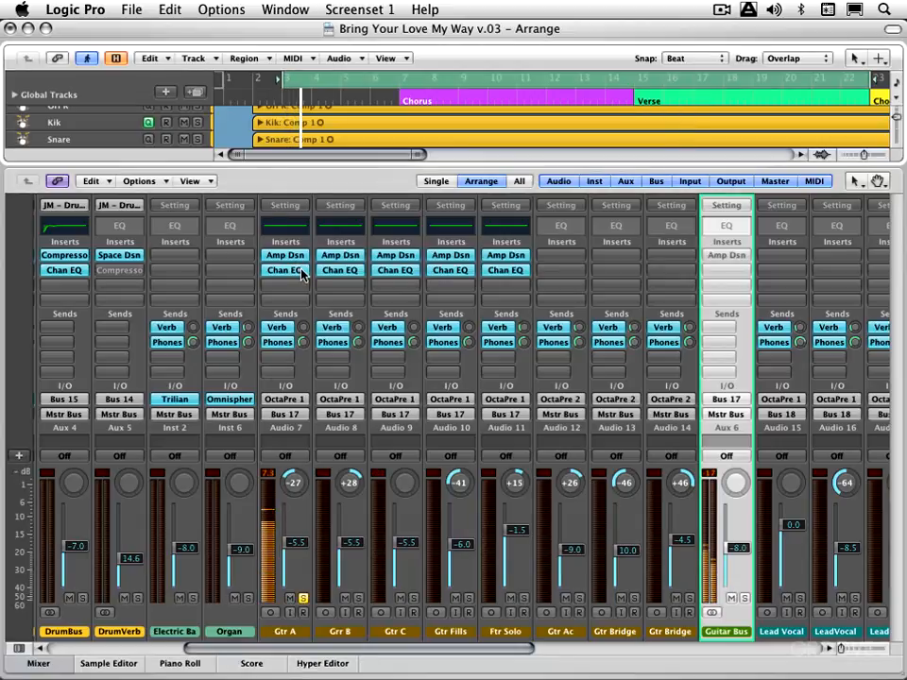
- Enable the low-cut filter in Gtr A's Channel EQ and set its frequency to 106 Hz
click(302, 274)
click(269, 294)
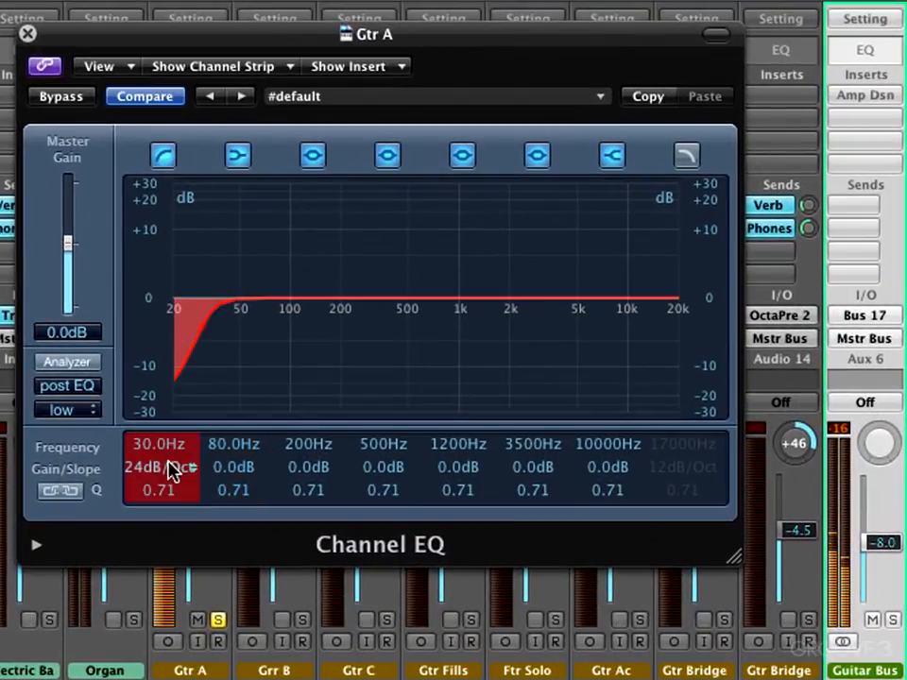
drag(163, 446, 125, 358)
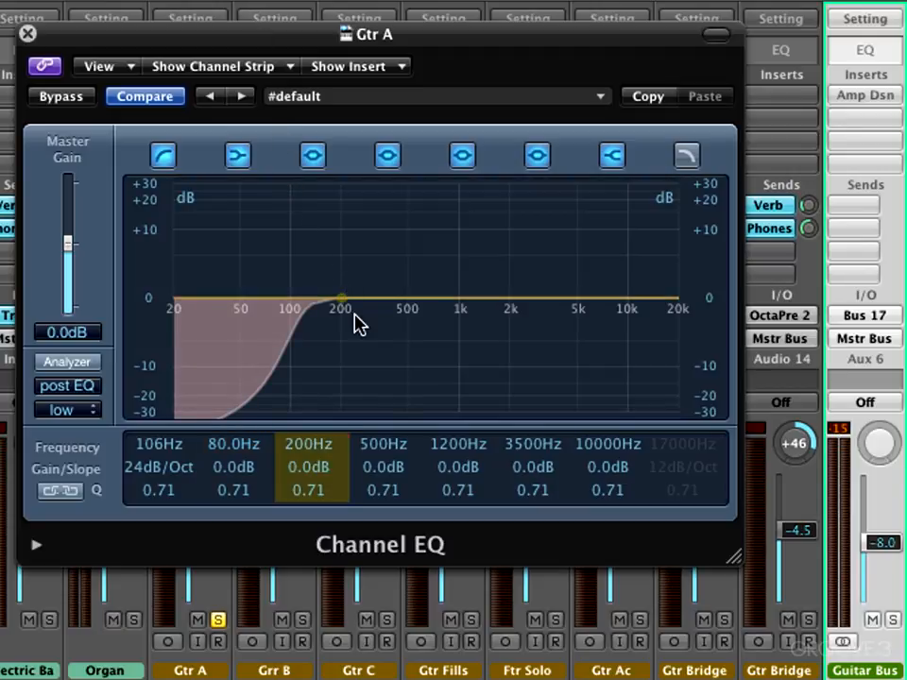
- Sweep a narrow boost on Gtr A's fourth EQ band, then turn it into a -16.5 dB cut at 700 Hz with a Q of 11
click(378, 444)
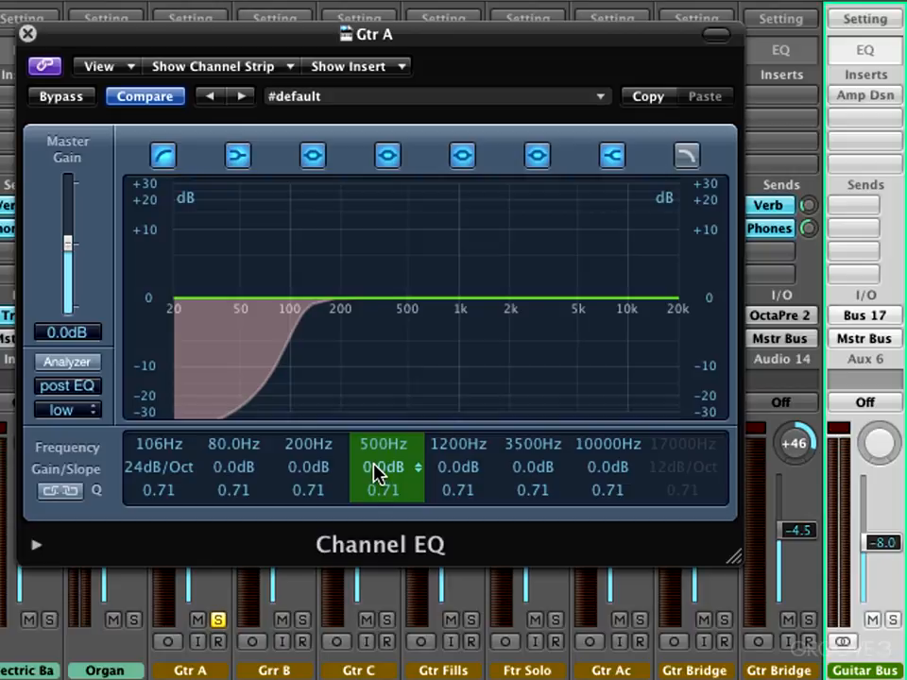
drag(374, 464, 371, 437)
drag(374, 488, 383, 429)
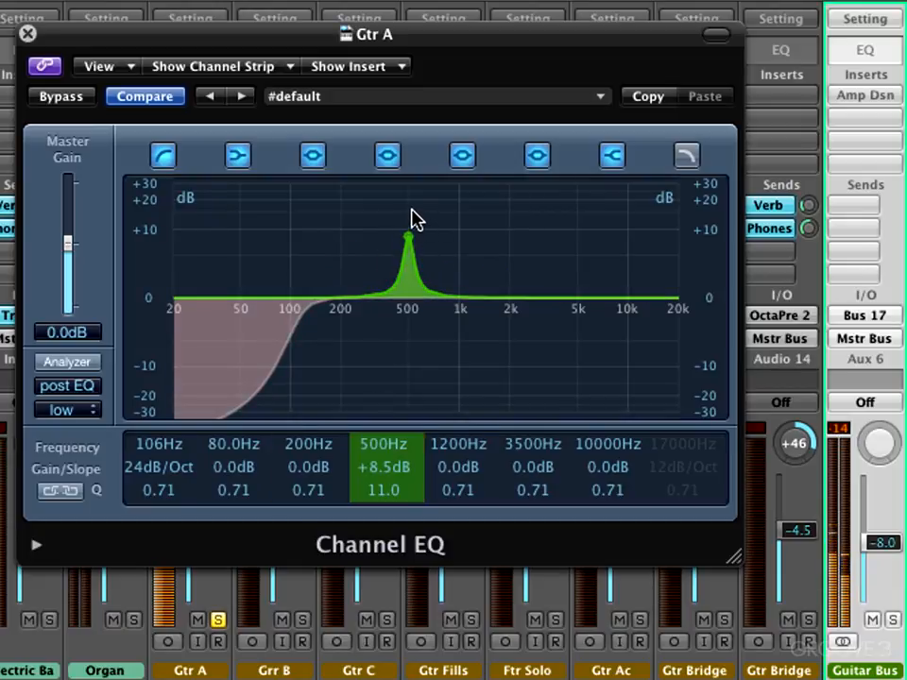
drag(413, 217, 439, 341)
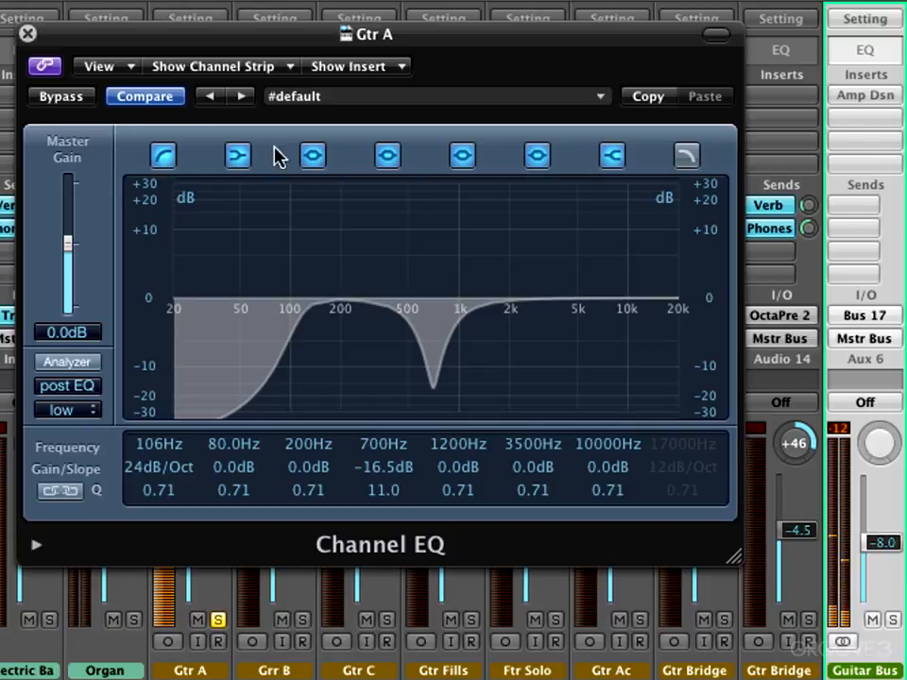
- Compare Gtr A's sound with and without the whole Channel EQ and its 700 Hz cut, leaving both active
click(66, 97)
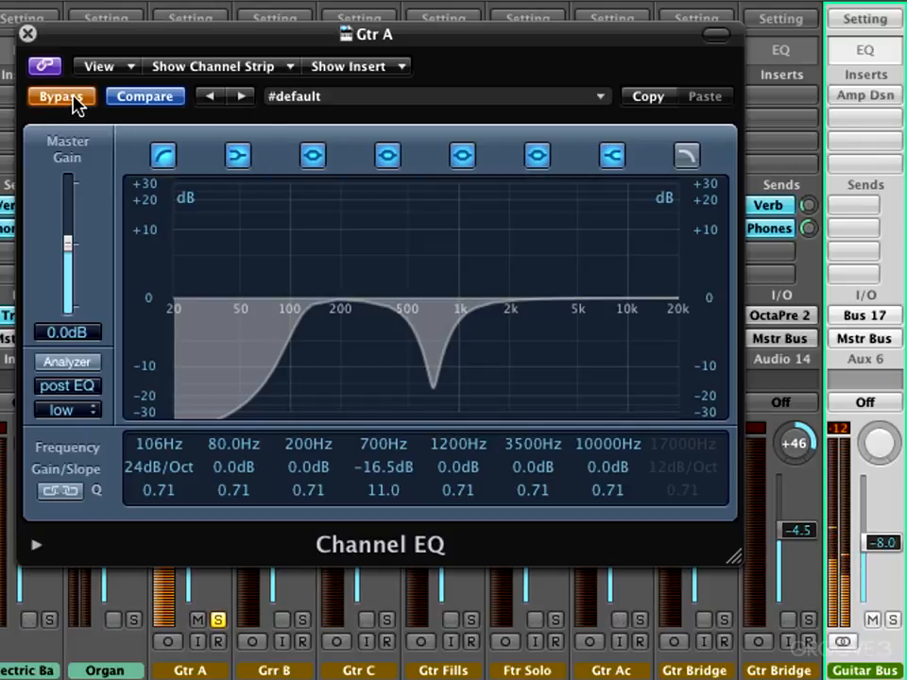
click(67, 97)
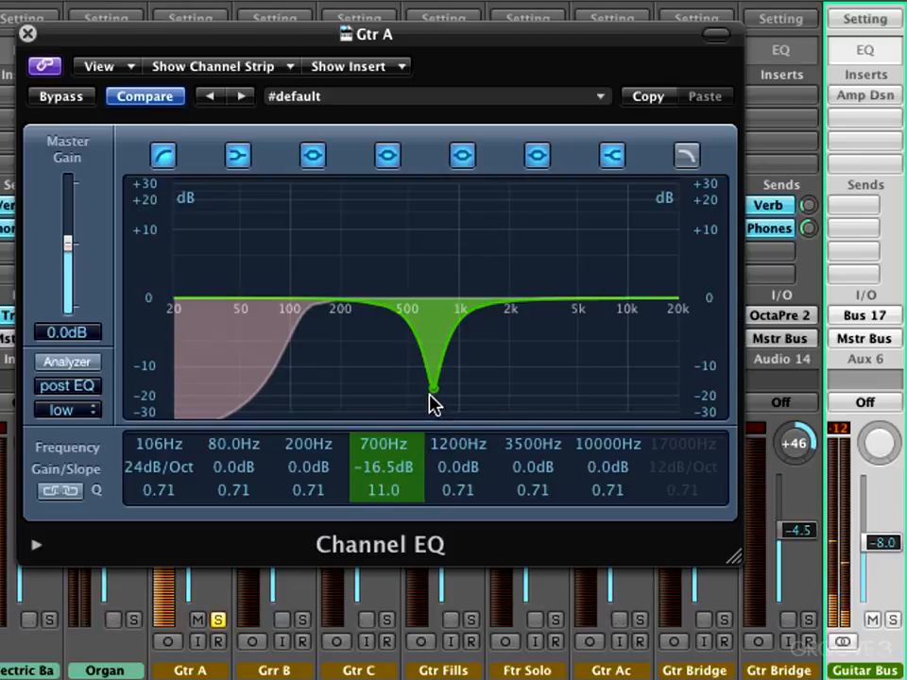
click(61, 97)
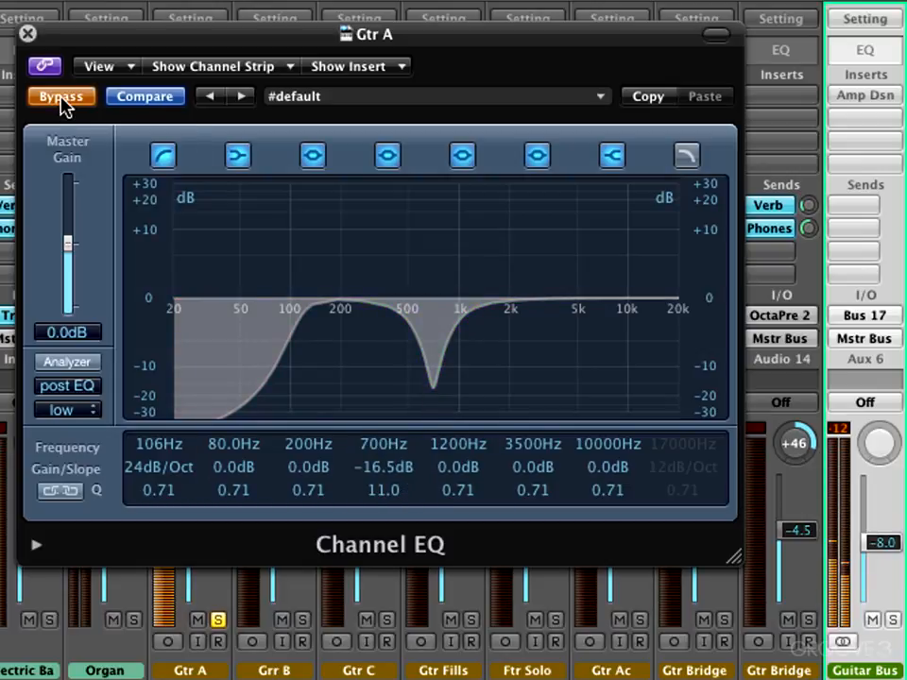
click(62, 97)
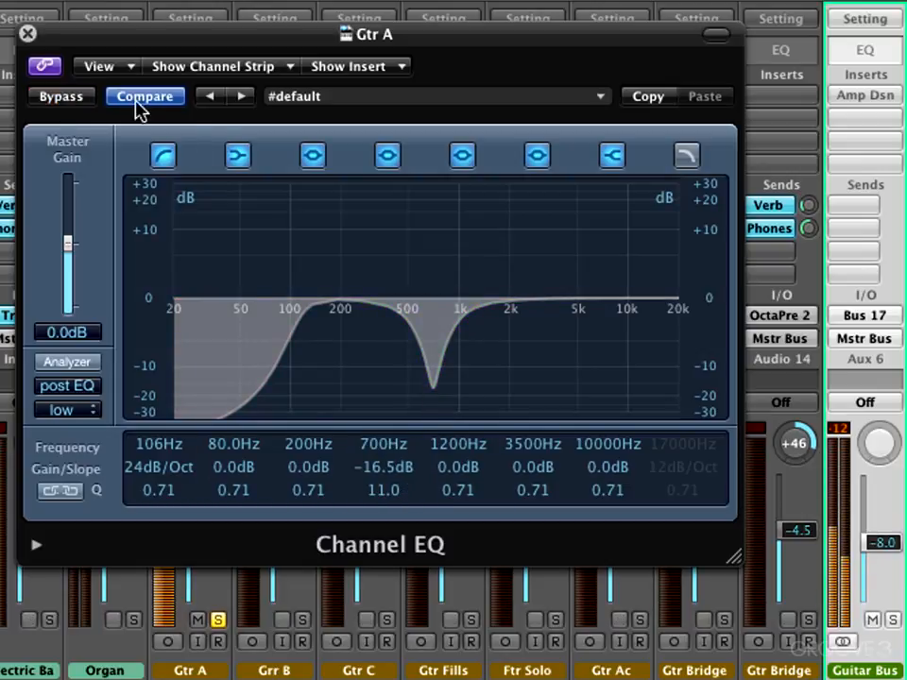
click(313, 158)
click(313, 158)
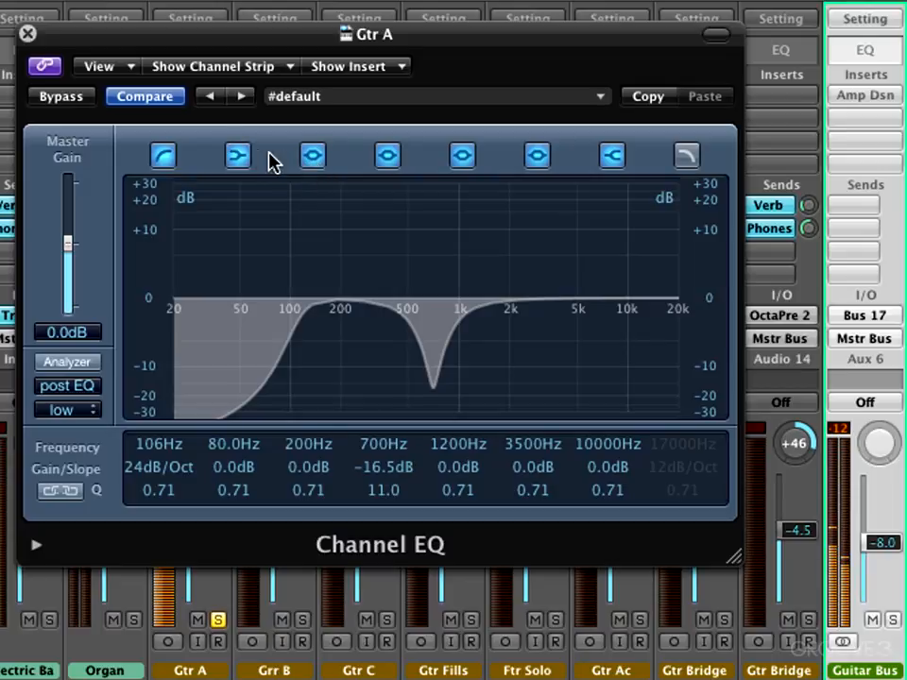
click(386, 157)
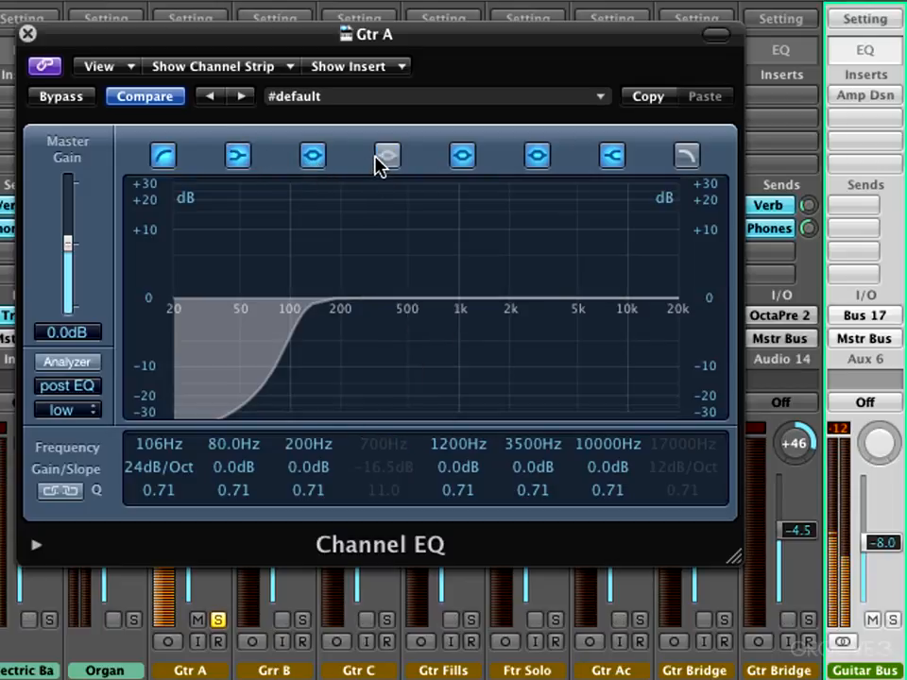
click(386, 156)
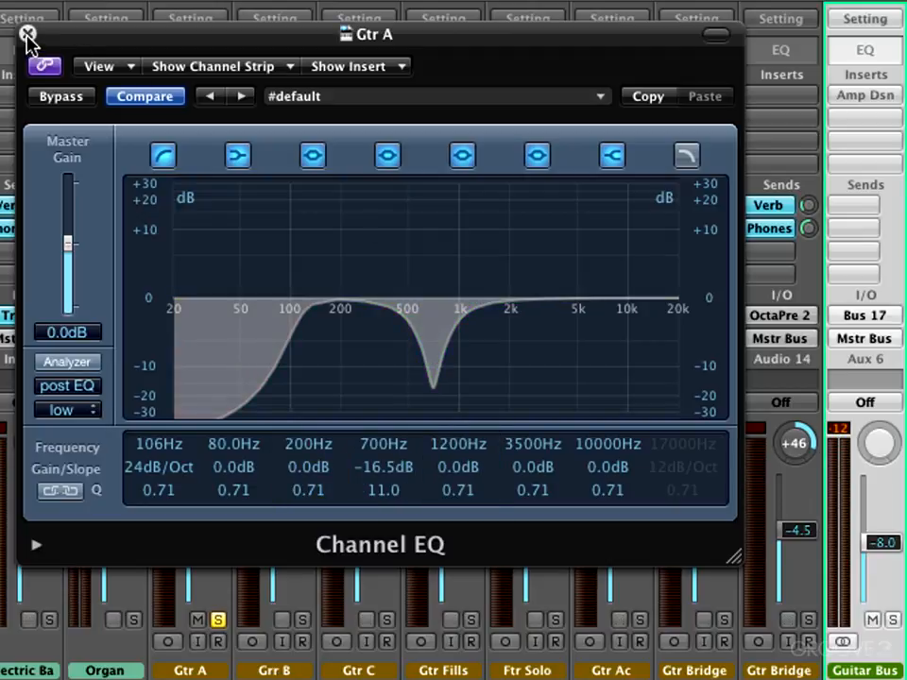
- Open Grr B's Channel EQ and switch soloing from Gtr A to Grr B
drag(74, 43, 56, 175)
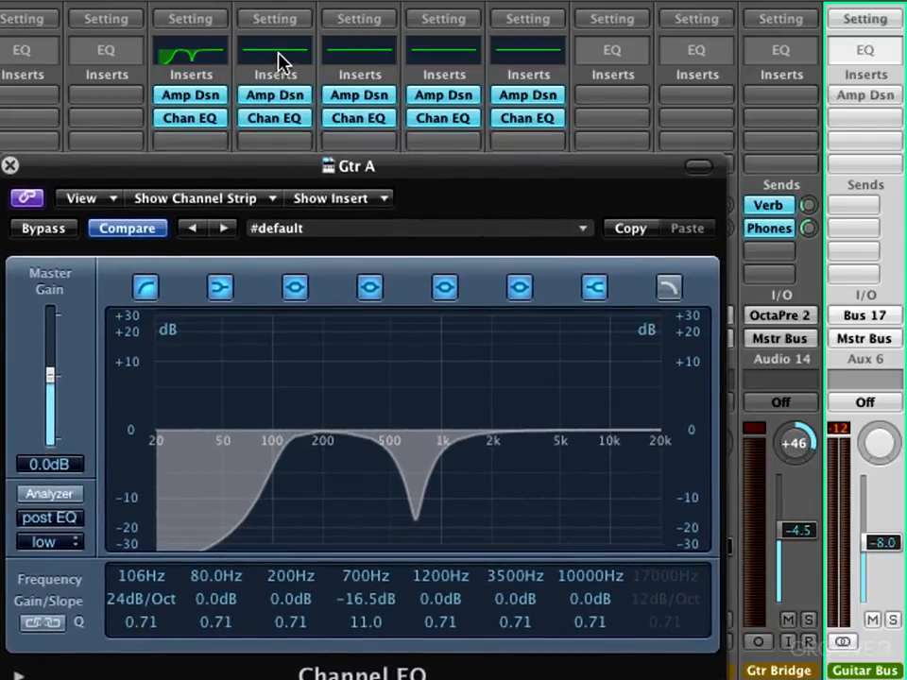
click(275, 119)
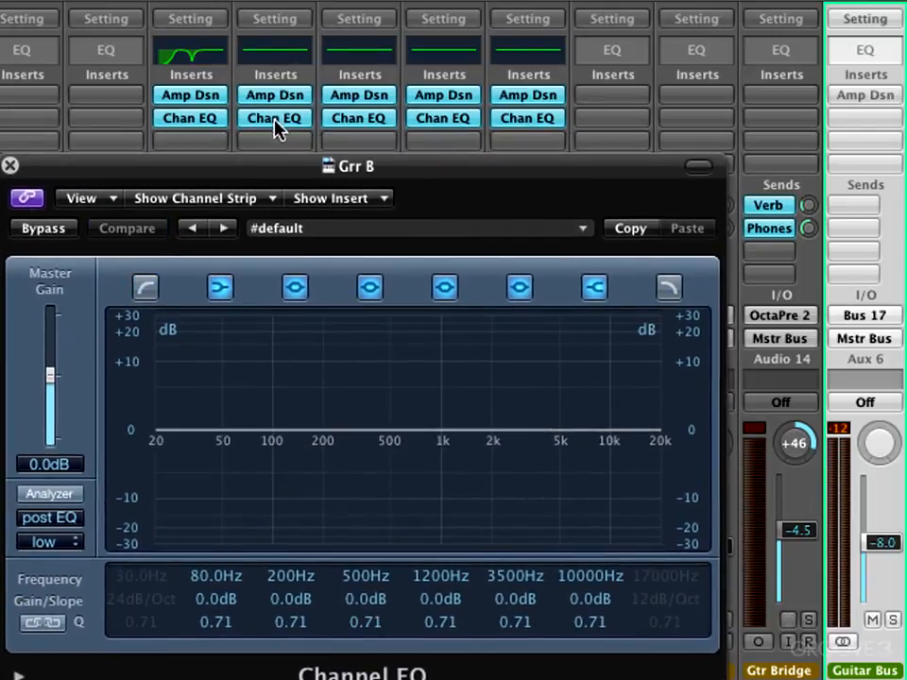
drag(154, 163, 345, 0)
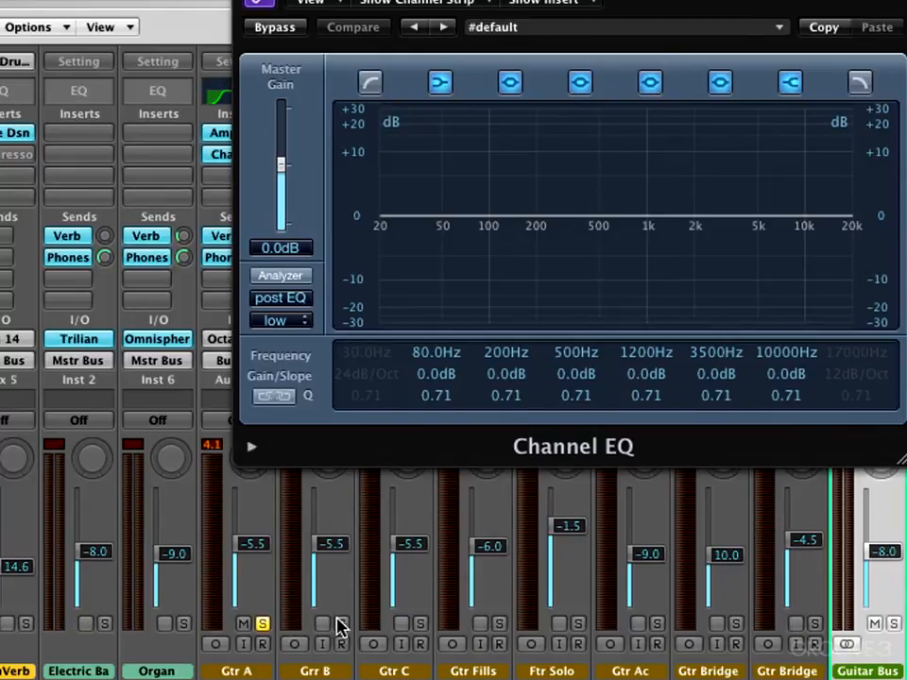
click(341, 625)
click(263, 626)
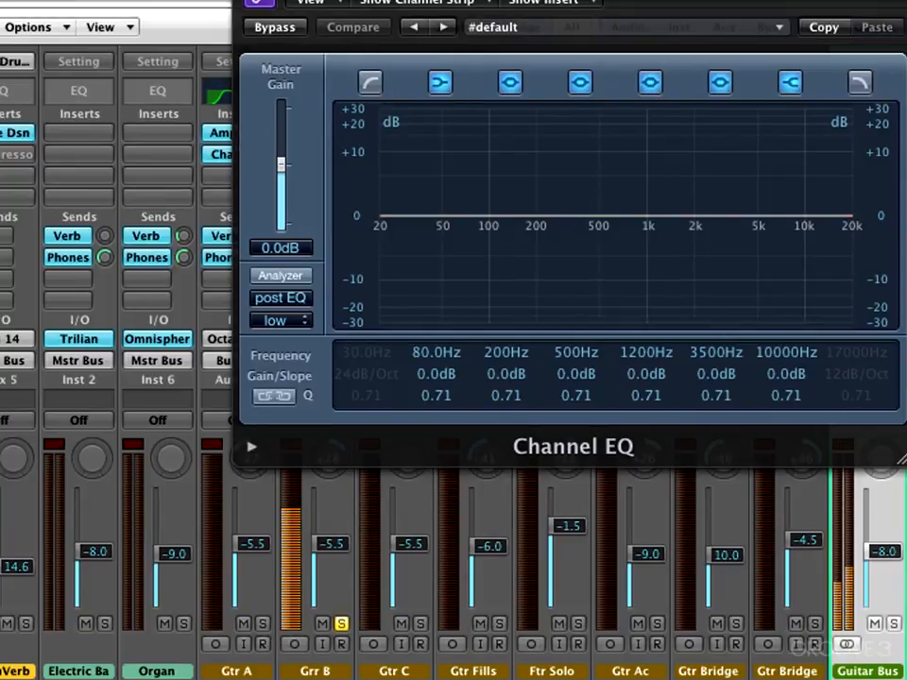
- Enable the low-cut filter in Grr B's Channel EQ and set its frequency to 120 Hz
drag(423, 0, 208, 22)
click(153, 123)
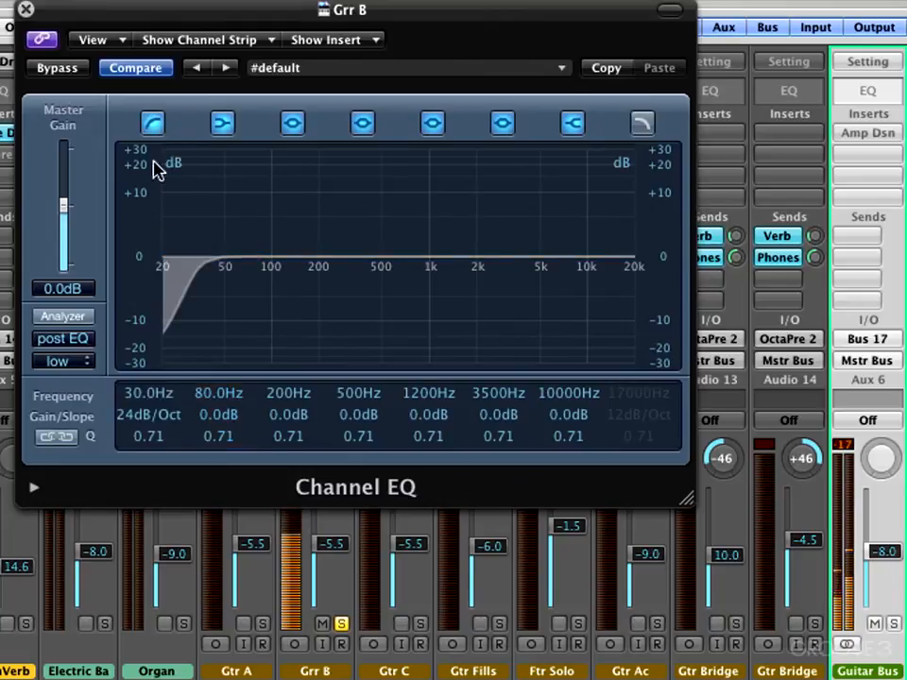
drag(133, 395, 133, 275)
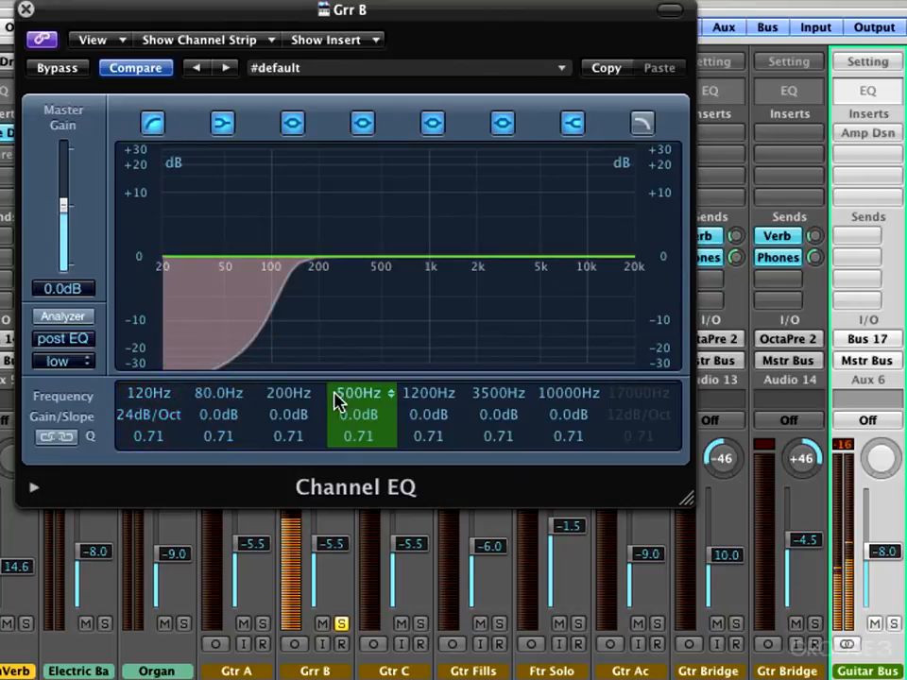
- Cut Grr B's fourth EQ band by 14.5 dB at 295 Hz with a Q of 11, and compare against the bypassed sound
drag(367, 440, 358, 397)
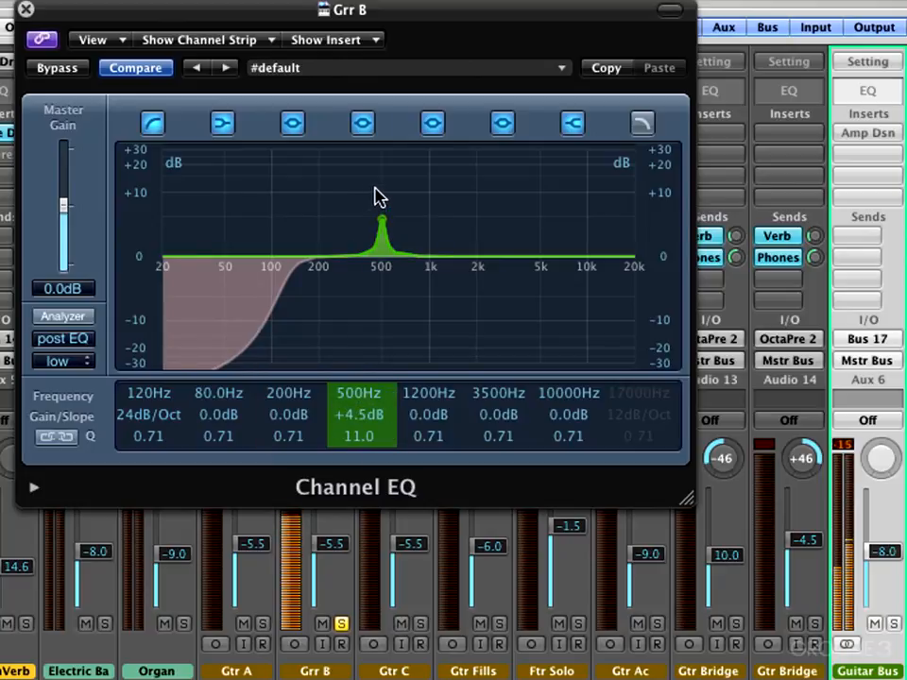
drag(374, 188, 348, 279)
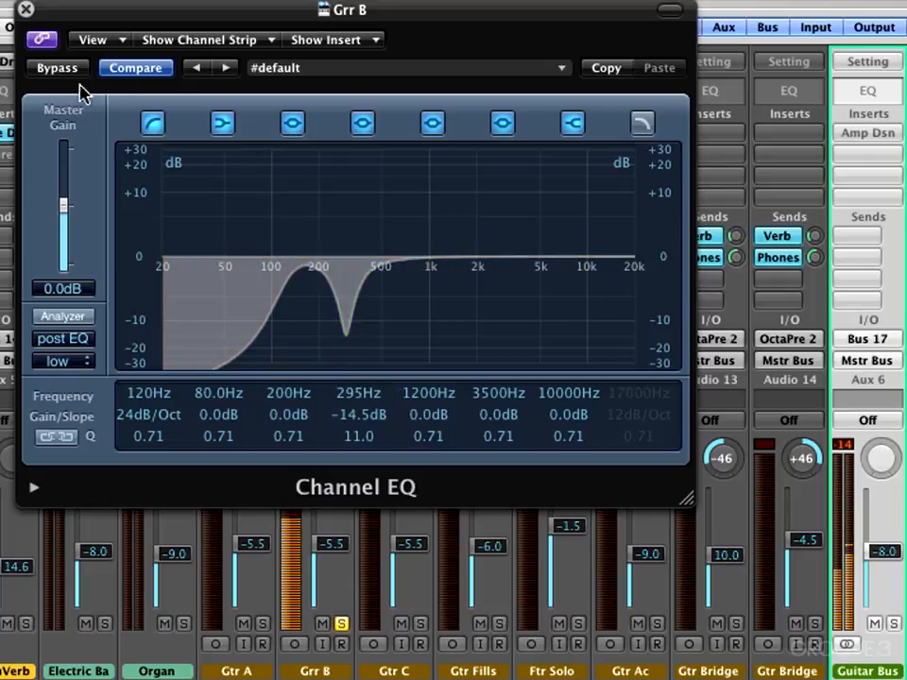
click(51, 69)
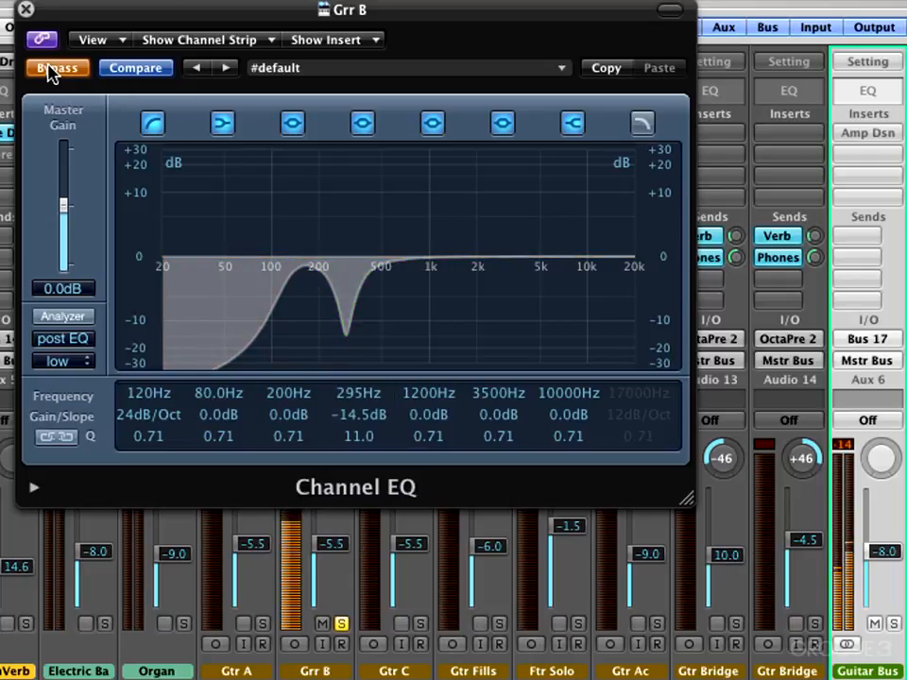
click(51, 71)
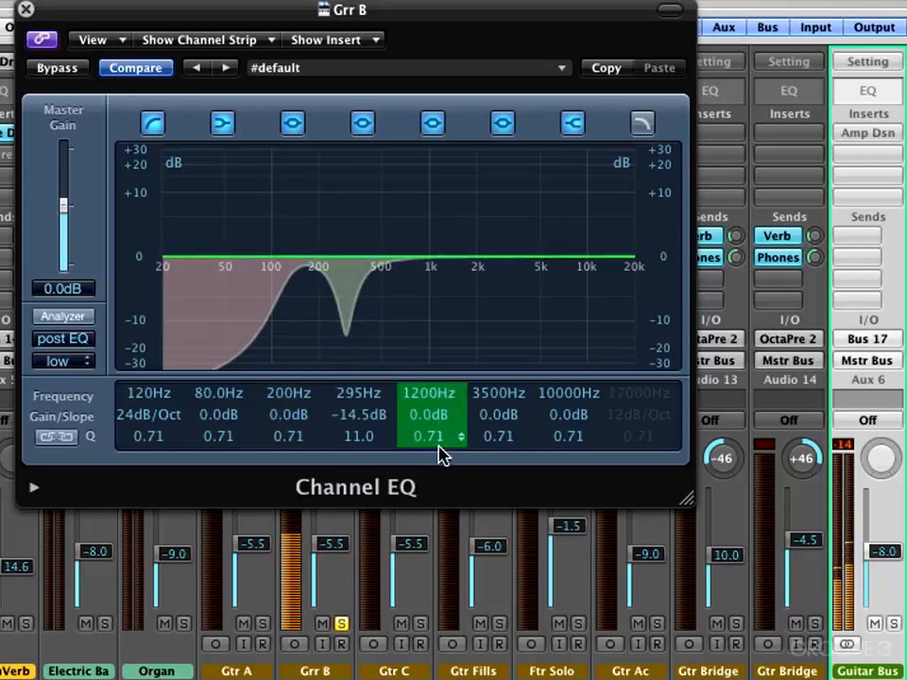
- Sweep a narrow boost on Grr B's fifth EQ band, then cut it by 20.5 dB at 1280 Hz with a Q of 11
drag(439, 444, 442, 350)
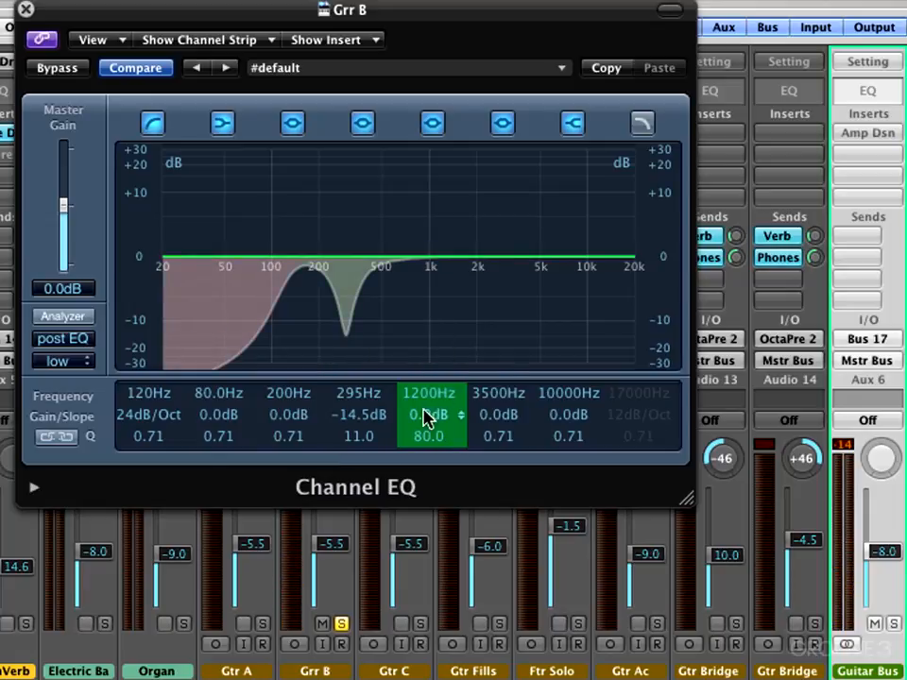
drag(427, 414, 462, 324)
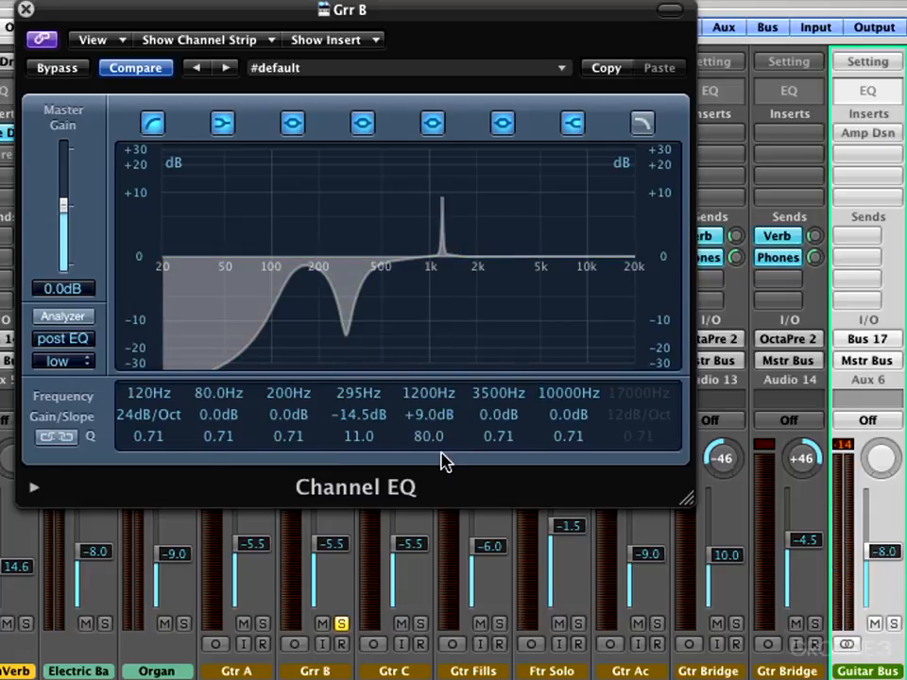
drag(427, 441, 417, 482)
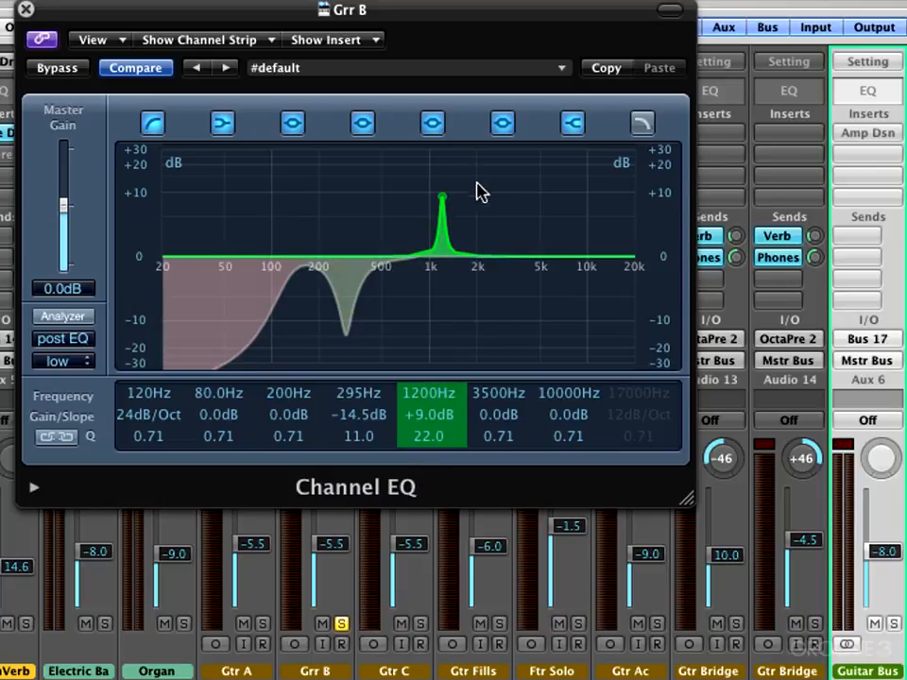
drag(444, 199, 445, 317)
drag(429, 430, 421, 458)
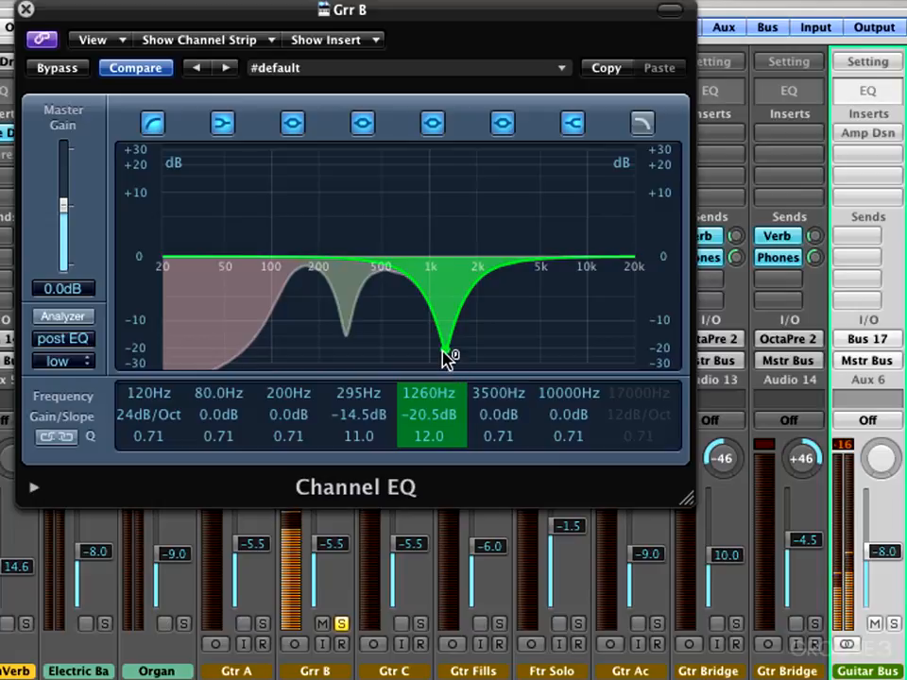
drag(445, 358, 450, 334)
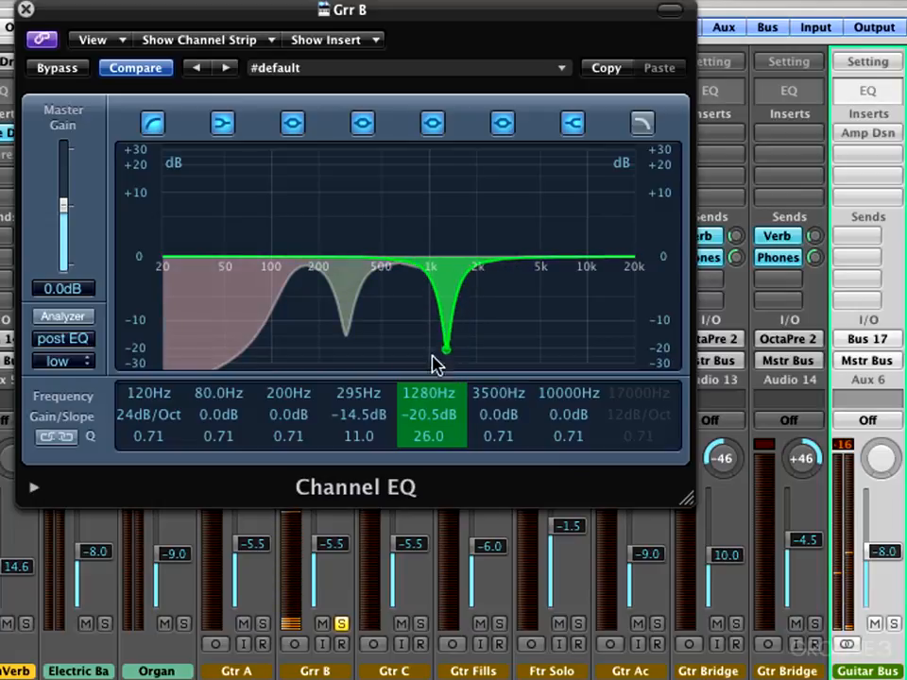
drag(425, 441, 414, 465)
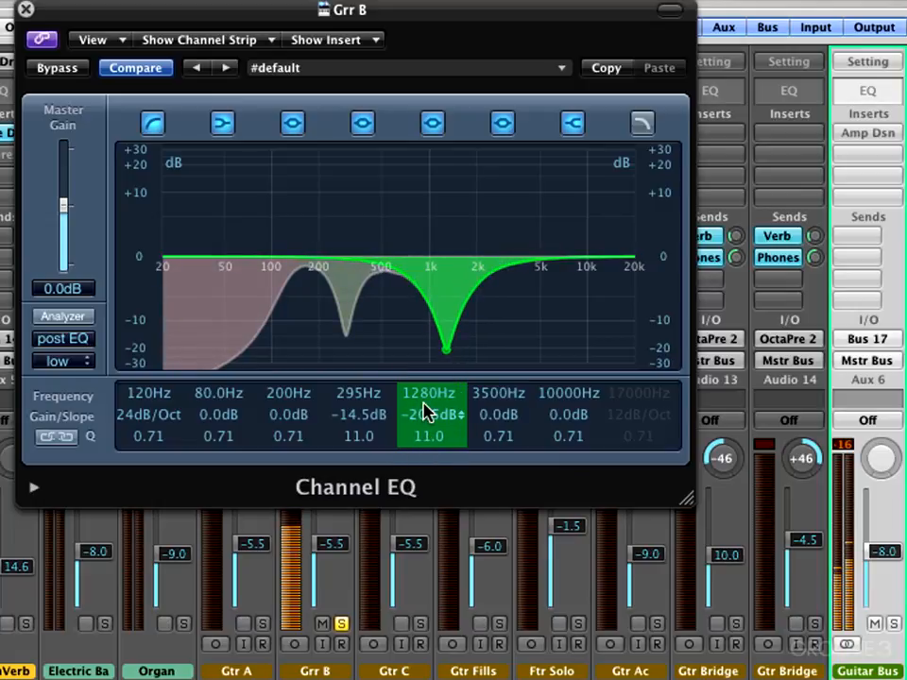
- Set the gain of Grr B's fifth EQ band to -14.5 dB, compare against the bypassed sound, and close the EQ
drag(413, 421, 415, 405)
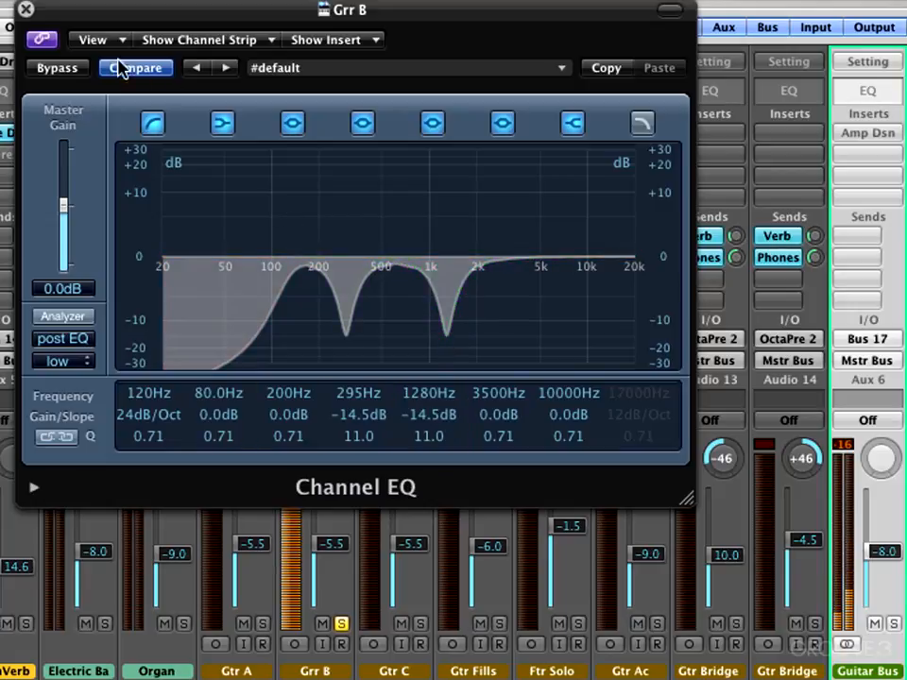
click(59, 68)
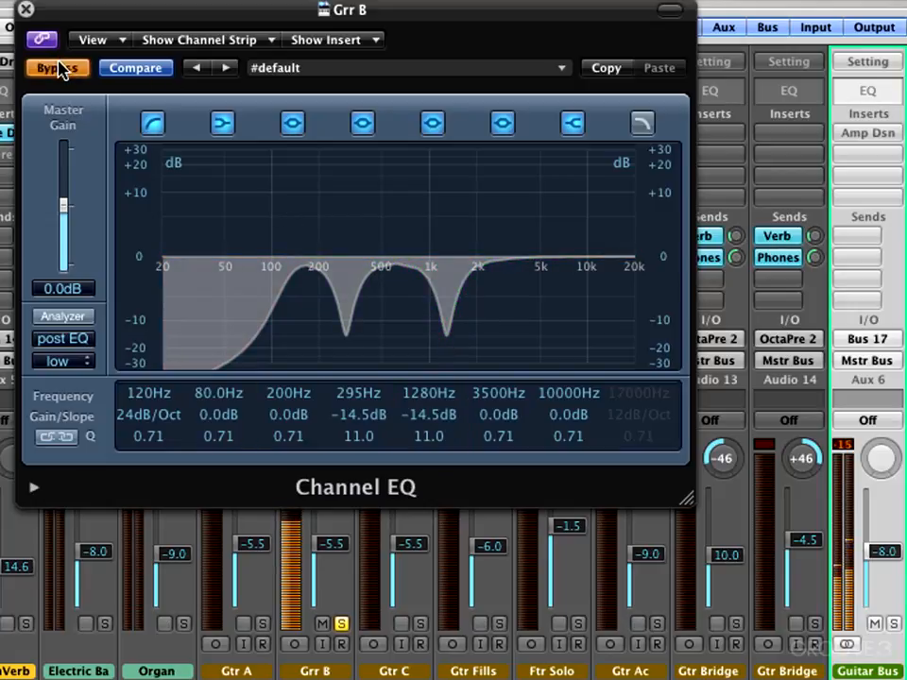
click(58, 68)
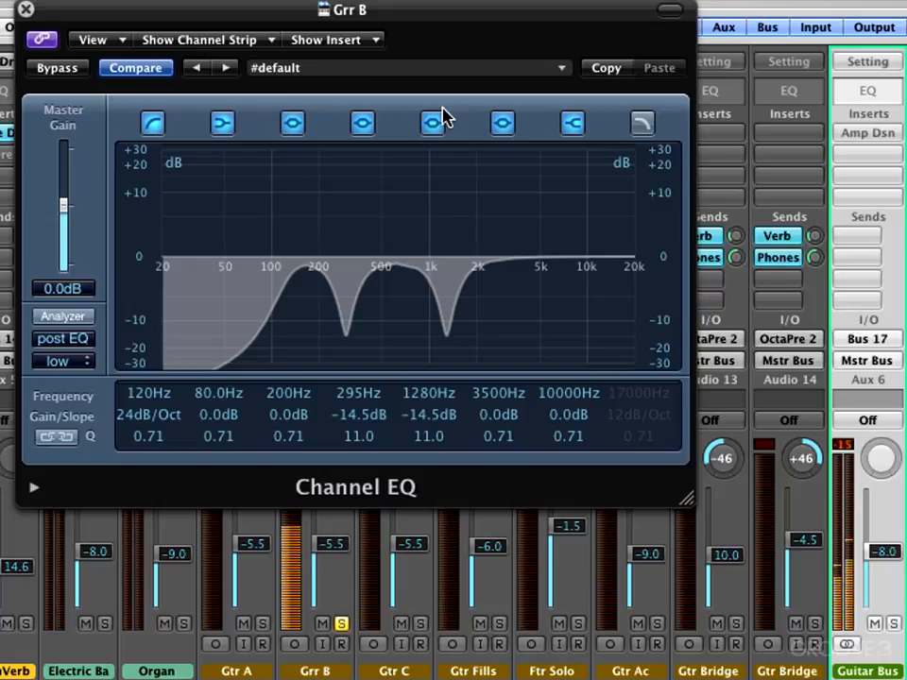
click(26, 12)
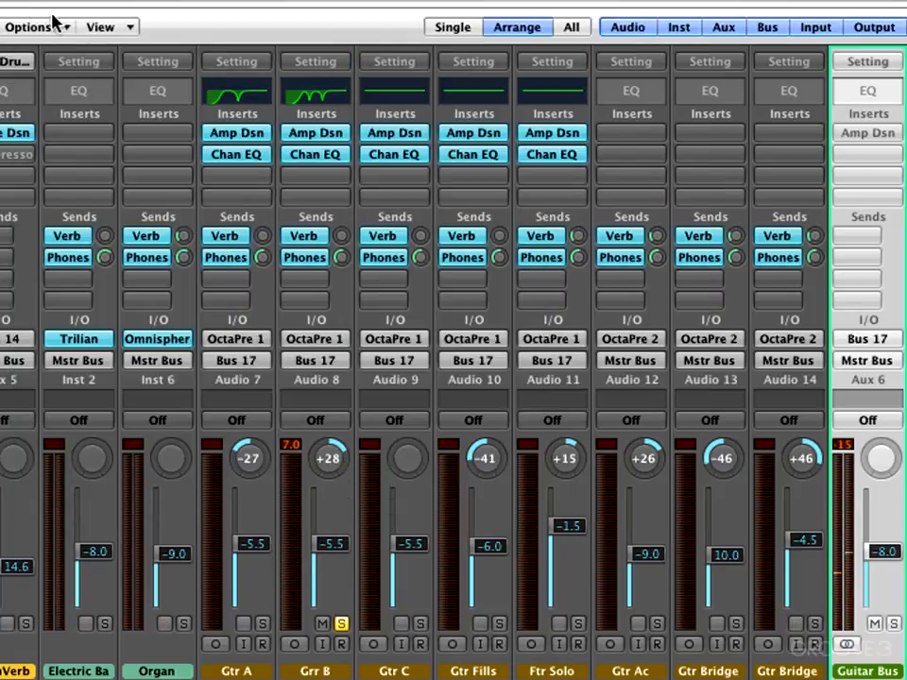
- Solo Gtr A alongside Grr B and audition the two guitars together
click(262, 625)
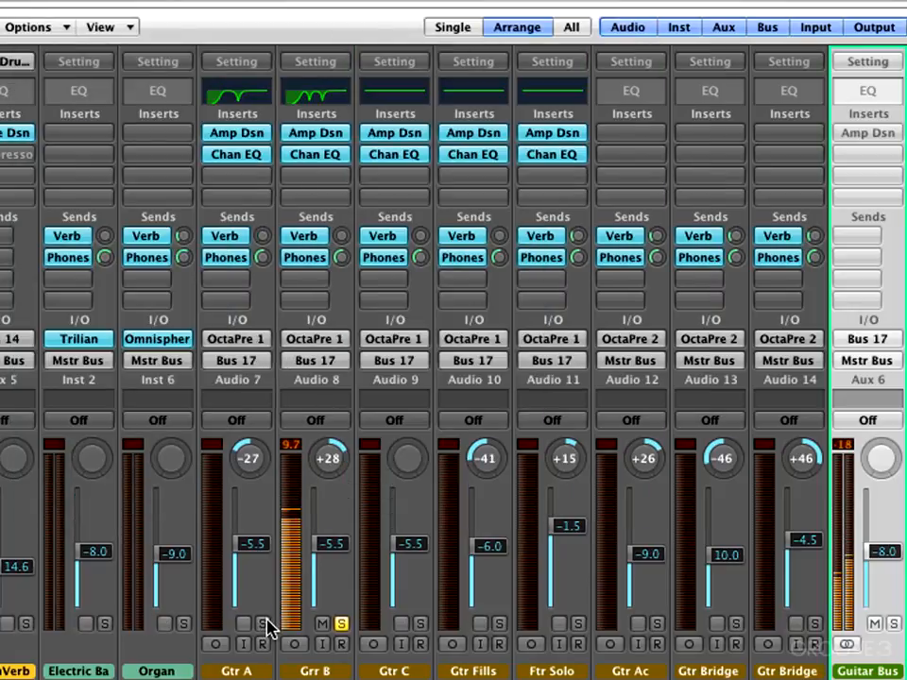
click(342, 624)
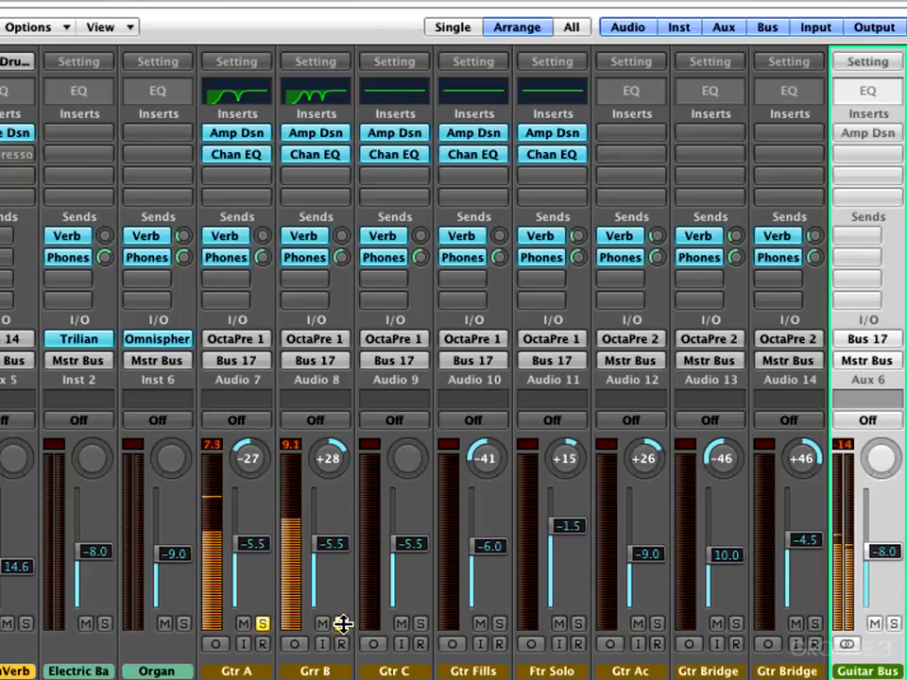
click(341, 624)
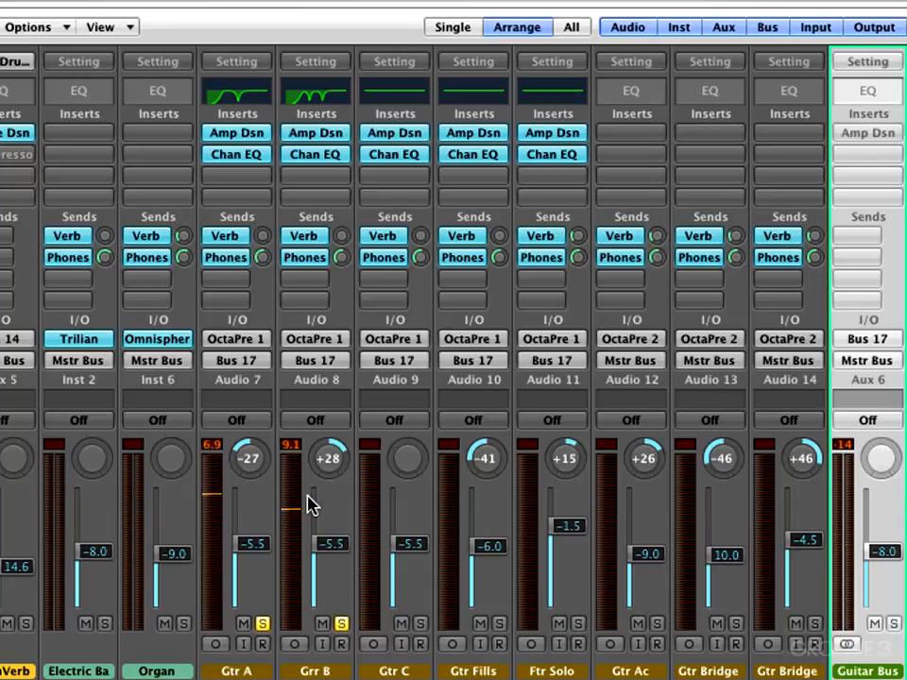
- Switch soloing from Gtr A and Grr B to Gtr C, and open Gtr C's Channel EQ
click(421, 624)
click(341, 624)
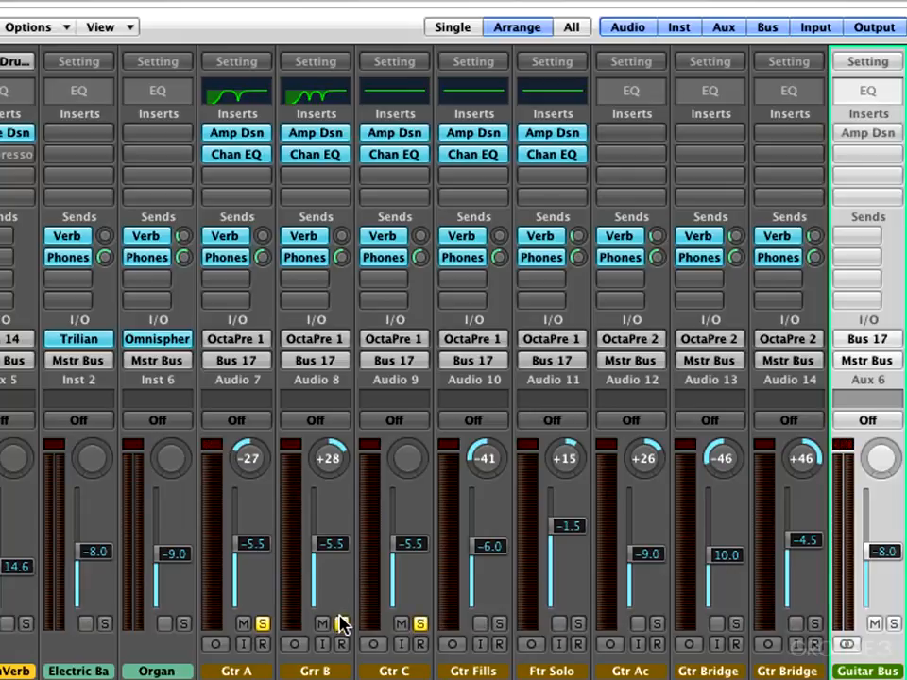
click(262, 624)
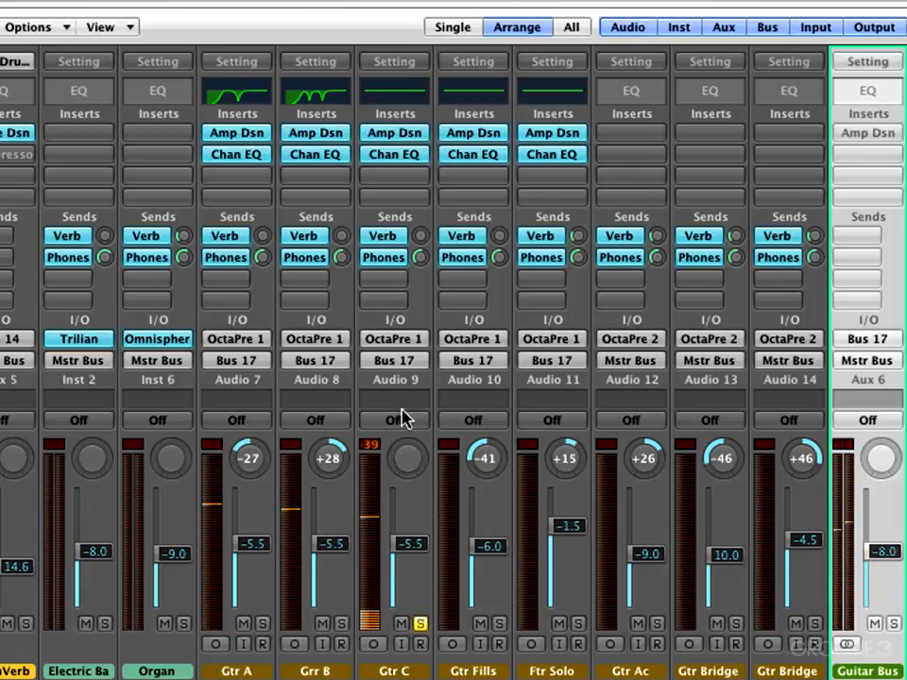
click(397, 157)
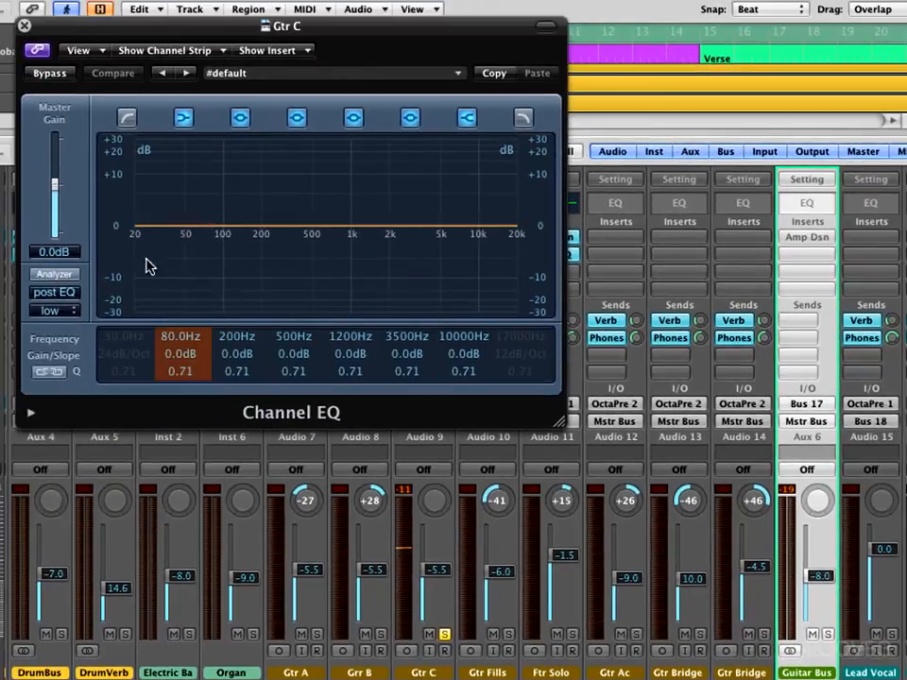
- Enable the low-cut filter in Gtr C's Channel EQ and set its frequency to 198 Hz
click(128, 118)
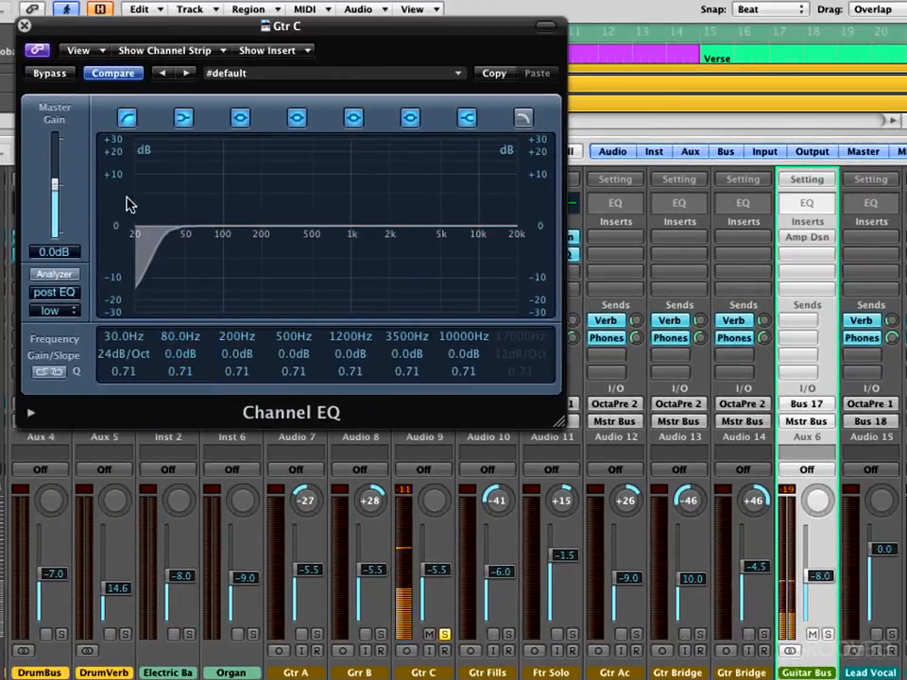
drag(110, 330, 93, 201)
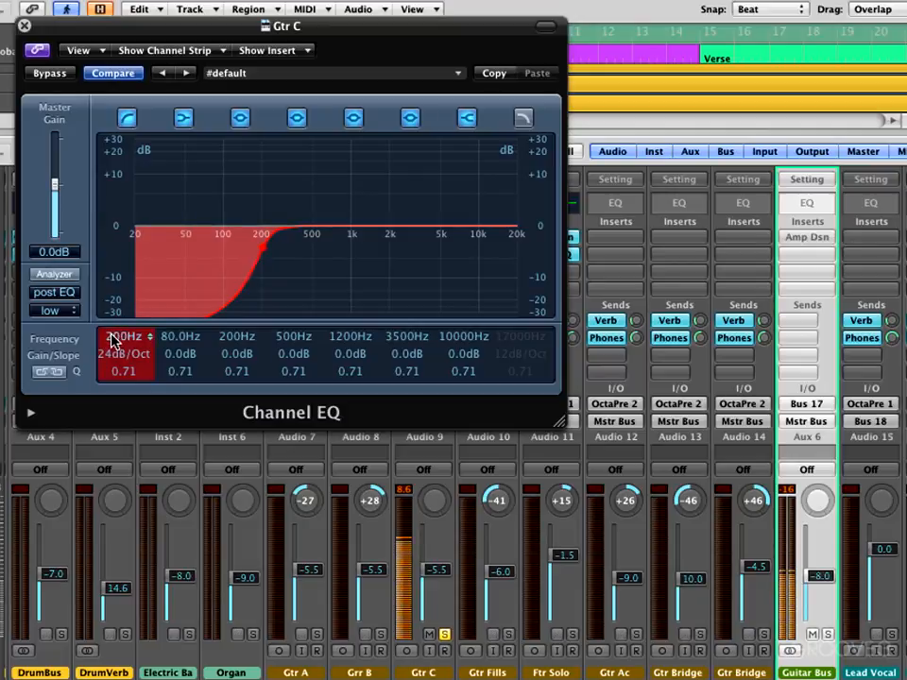
drag(112, 335, 111, 338)
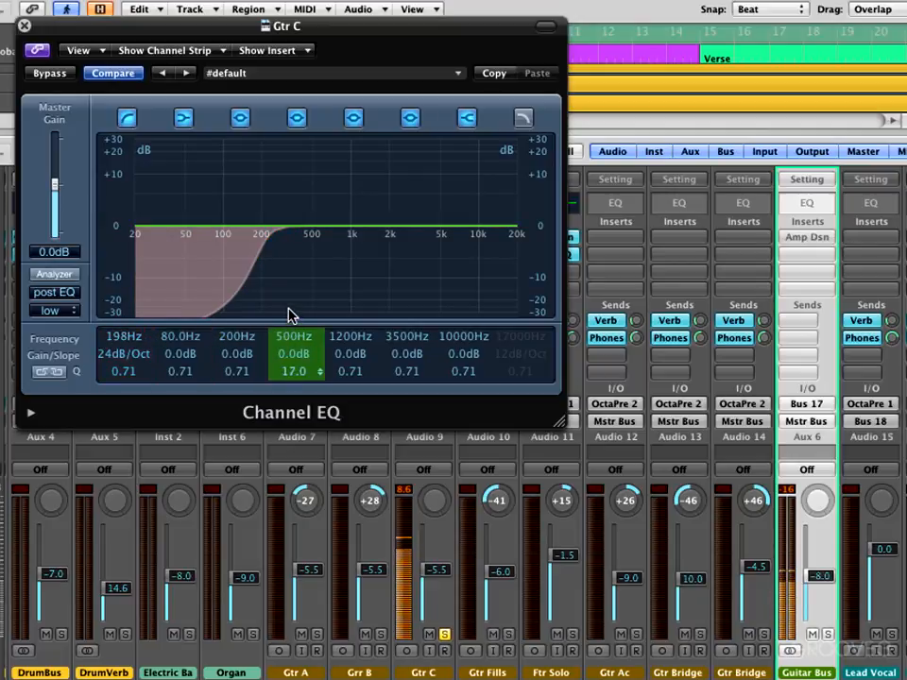
- Sweep Gtr C's fourth EQ band with a Q of 17, cut it by 15 dB at 430 Hz, and compare against the bypassed sound
drag(289, 354, 288, 355)
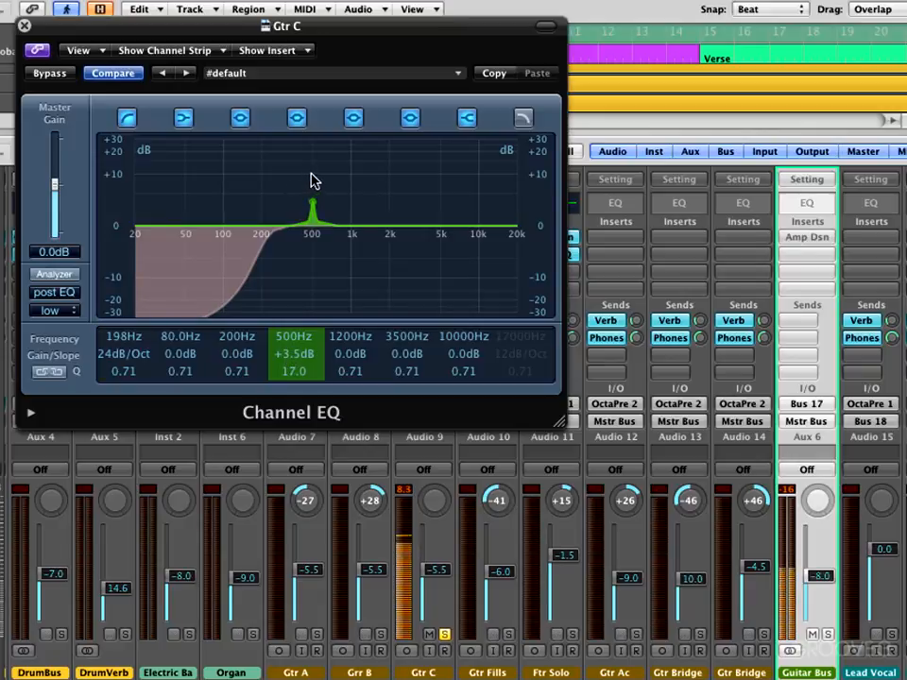
drag(314, 181, 342, 263)
click(337, 301)
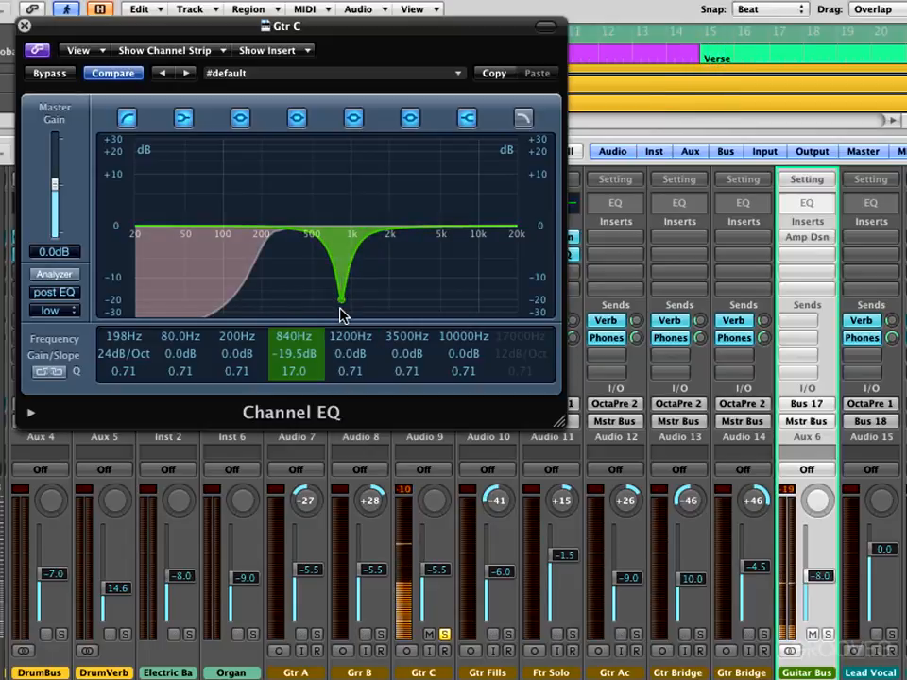
drag(344, 314, 308, 298)
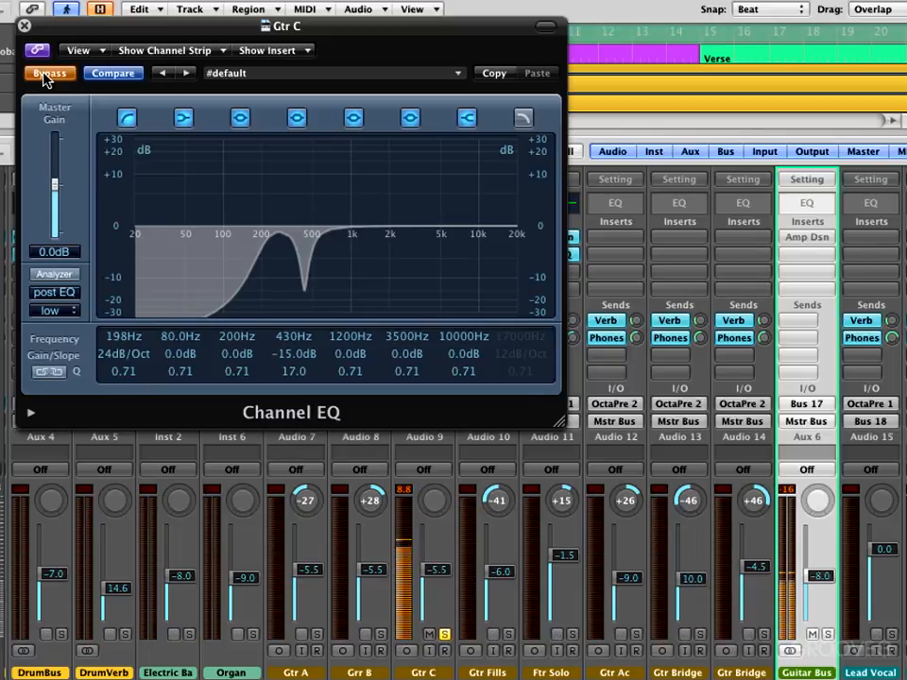
click(43, 74)
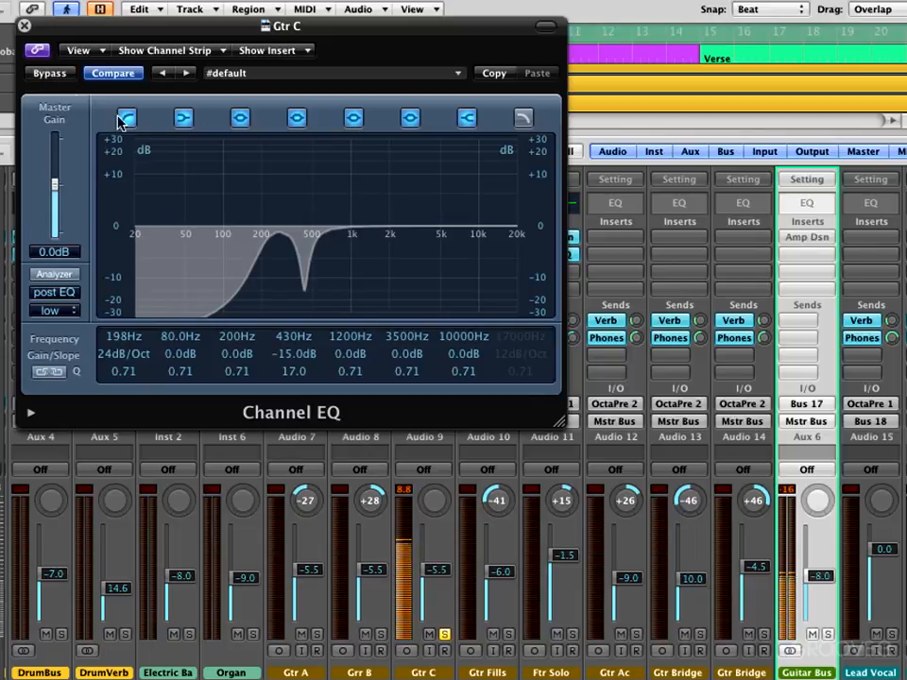
click(24, 26)
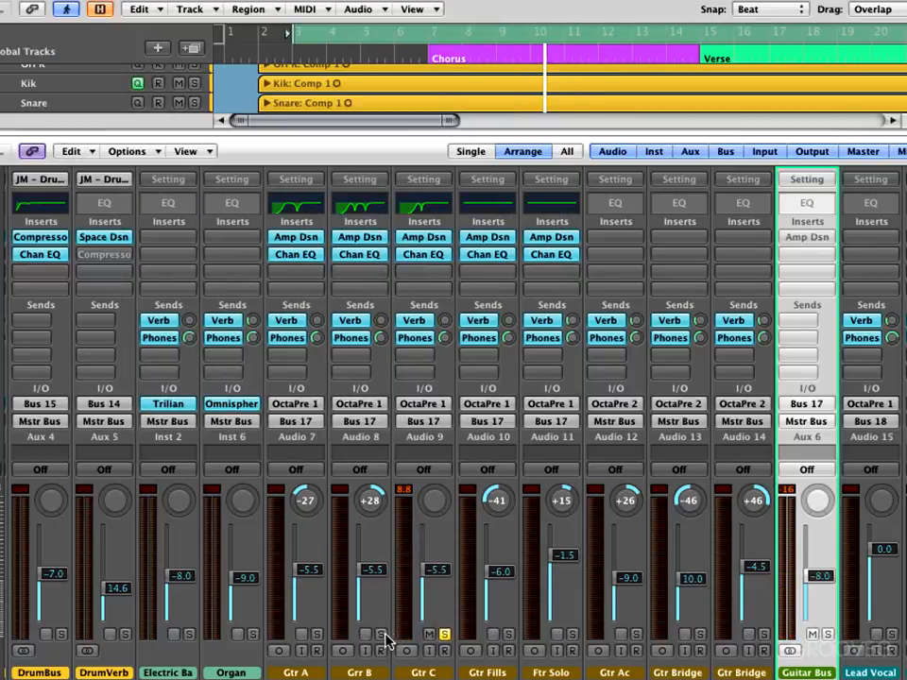
- Audition Gtr A, Grr B and Gtr C soloed together, then clear their solos and play back with the Guitar Bus soloed
key(space)
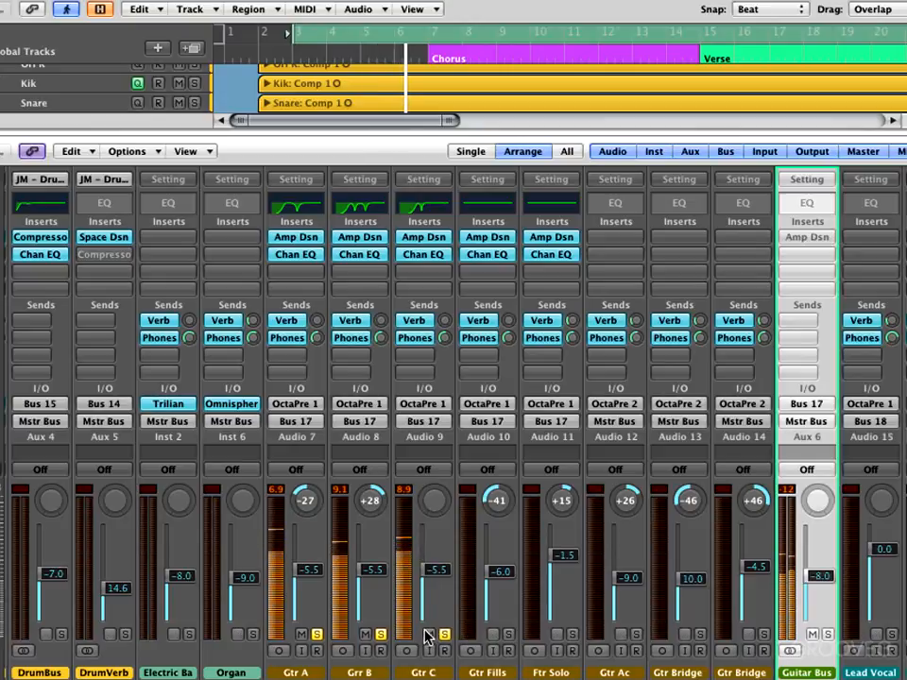
key(space)
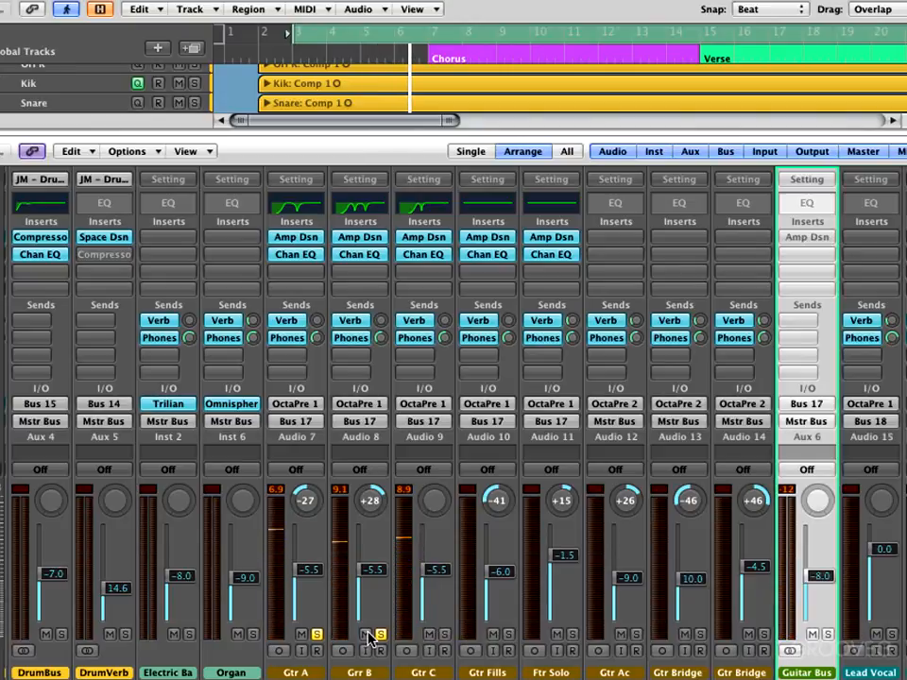
click(317, 635)
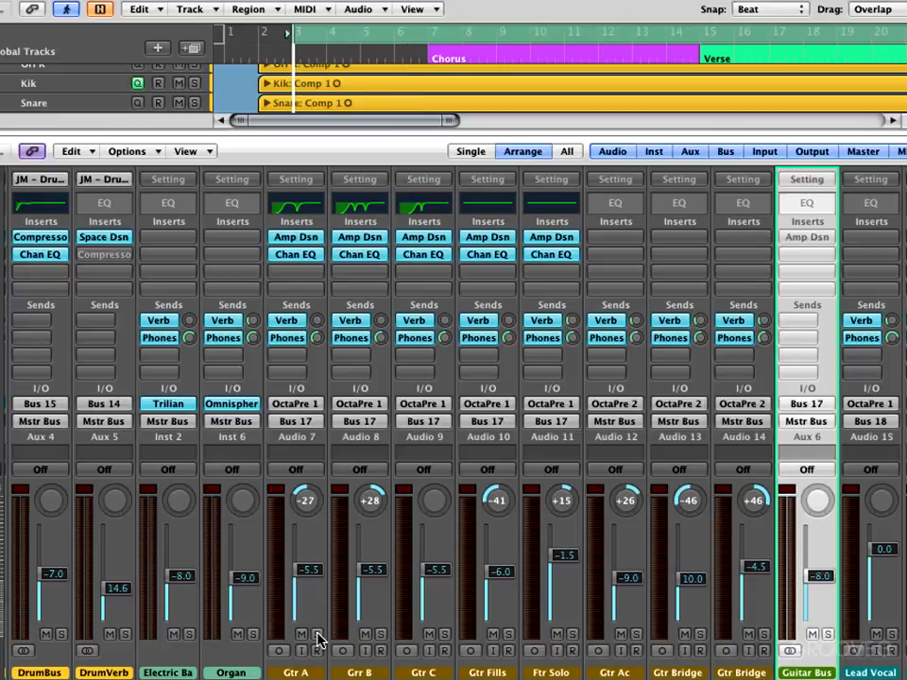
key(space)
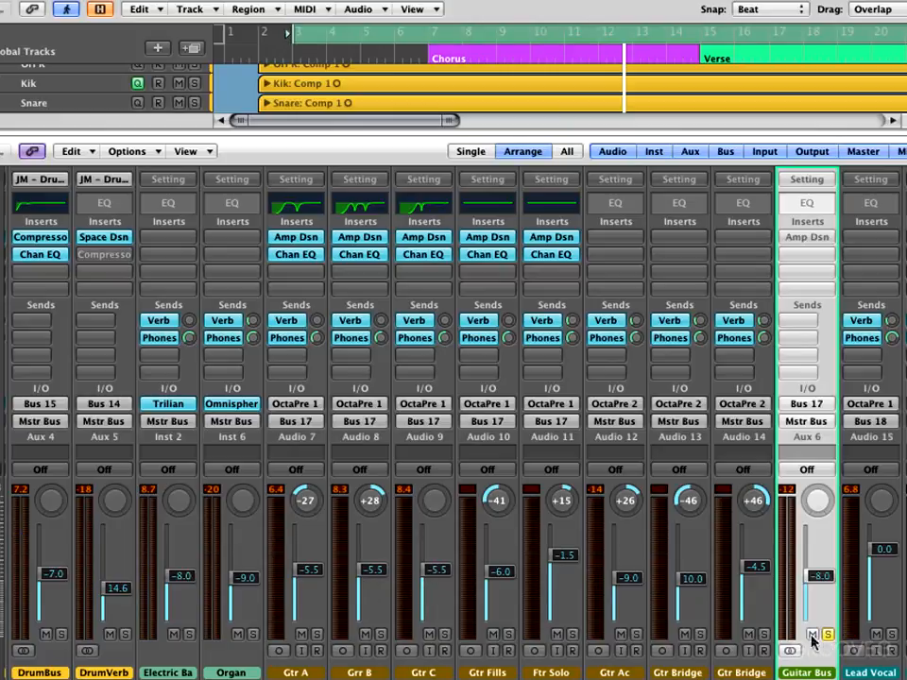
key(space)
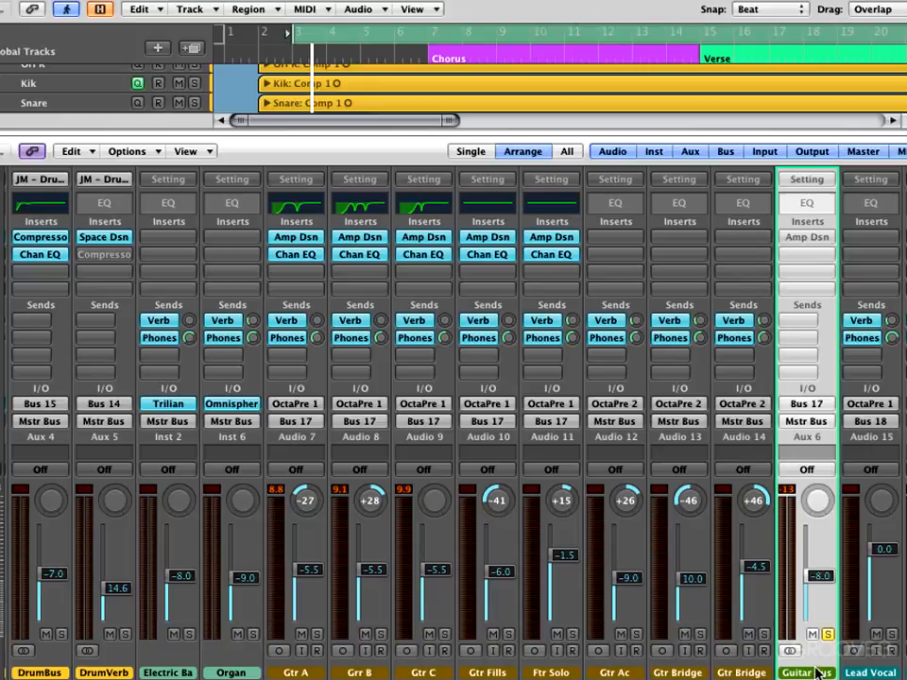
- Insert a Channel EQ on the Guitar Bus and set the cycle range from bar 3 to bar 7
double_click(807, 203)
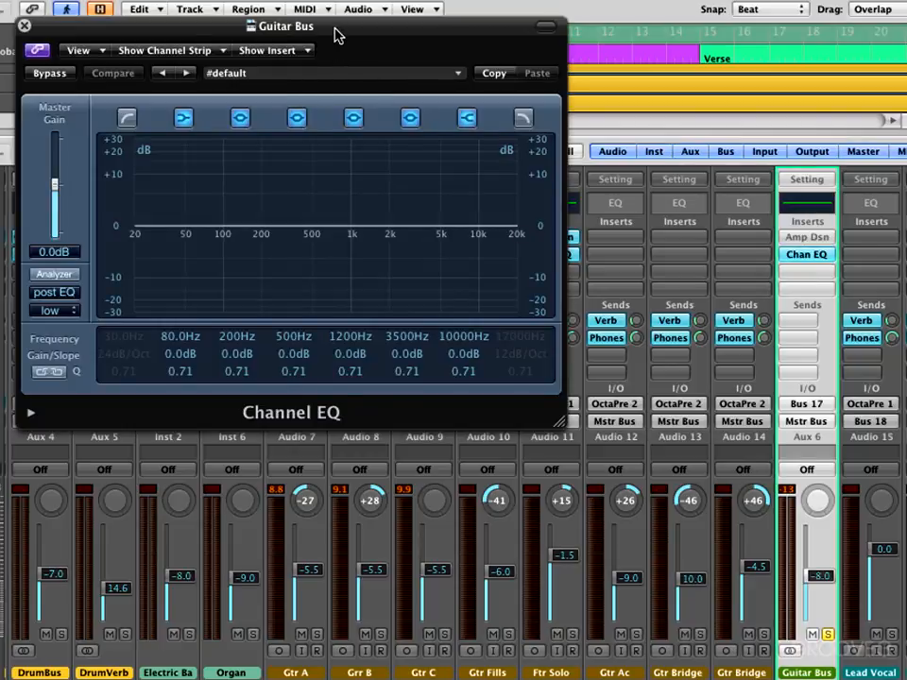
drag(336, 35, 479, 138)
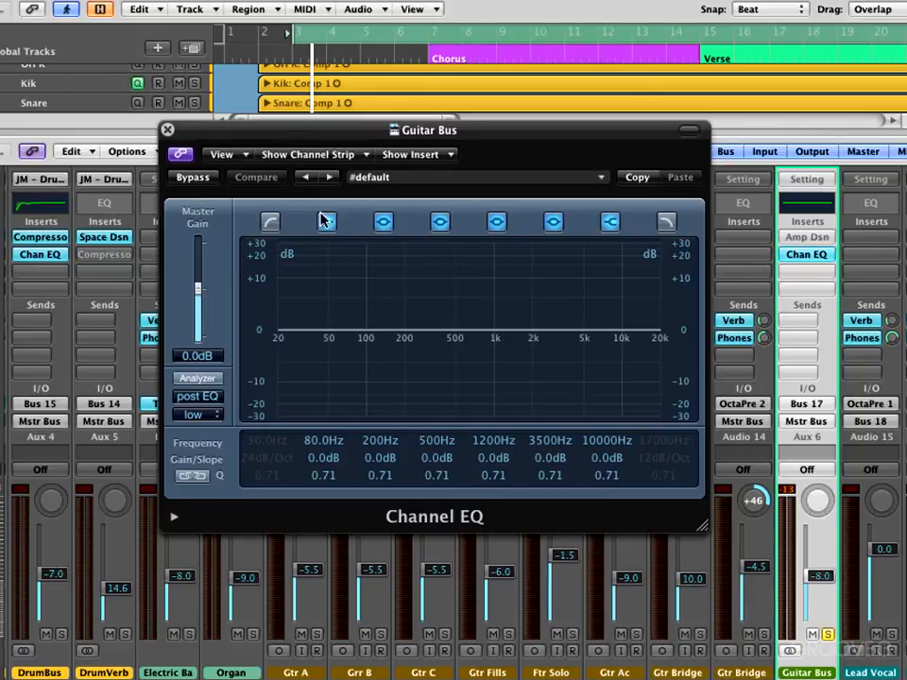
click(333, 43)
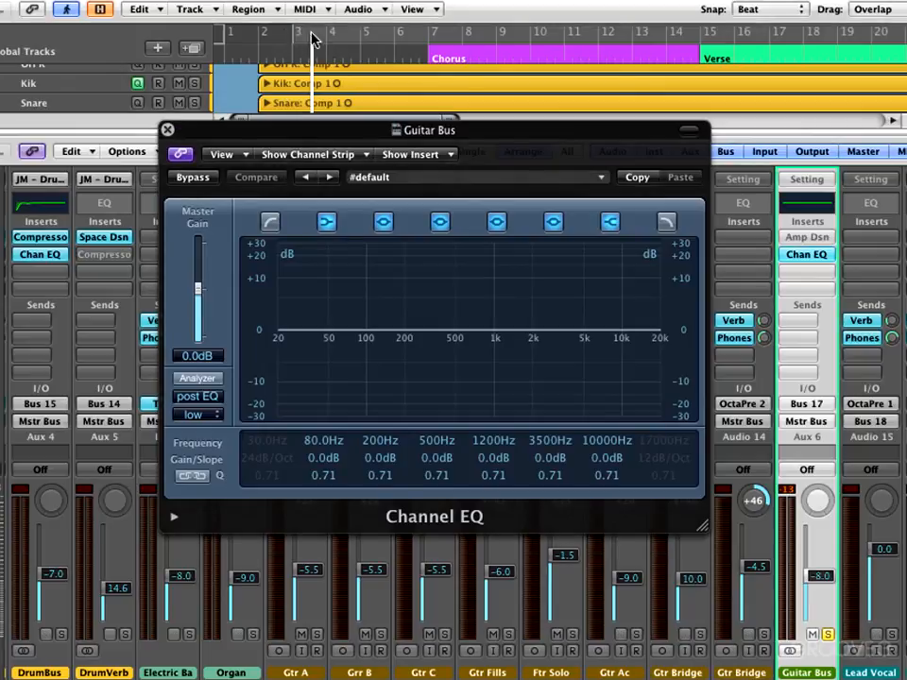
drag(312, 37, 434, 38)
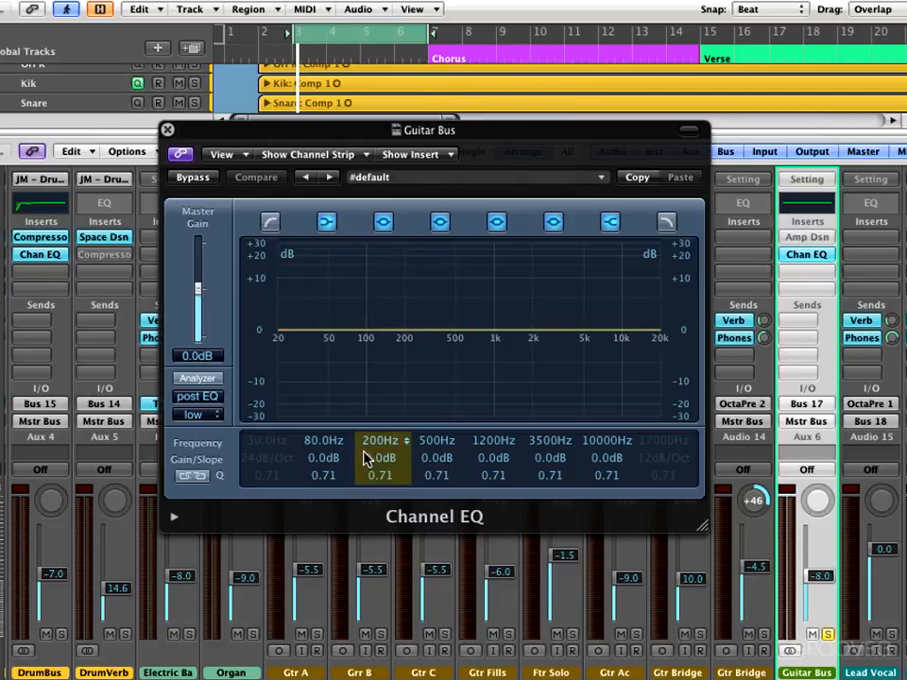
- Boost the Guitar Bus EQ's third band by 7 dB at 186 Hz with a Q of 1.20, enable its 30 Hz low cut, and compare against bypass
mouse_move(381, 477)
mouse_down()
mouse_move(383, 444)
mouse_move(376, 440)
mouse_move(379, 497)
mouse_move(385, 463)
mouse_up()
click(275, 225)
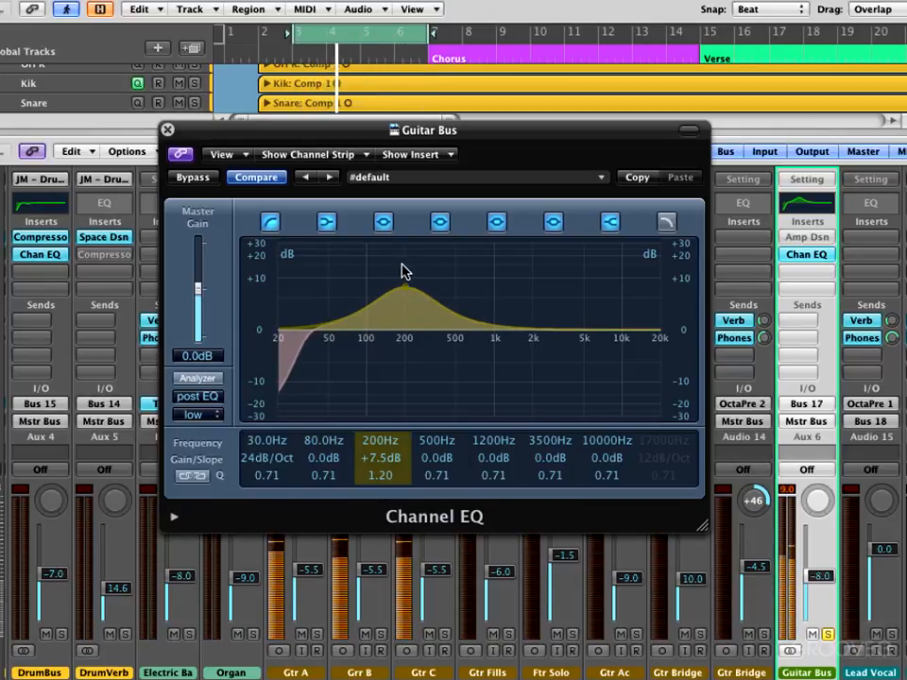
mouse_move(401, 272)
mouse_down()
mouse_move(371, 270)
mouse_move(425, 284)
mouse_move(450, 275)
mouse_move(398, 273)
mouse_up()
click(193, 178)
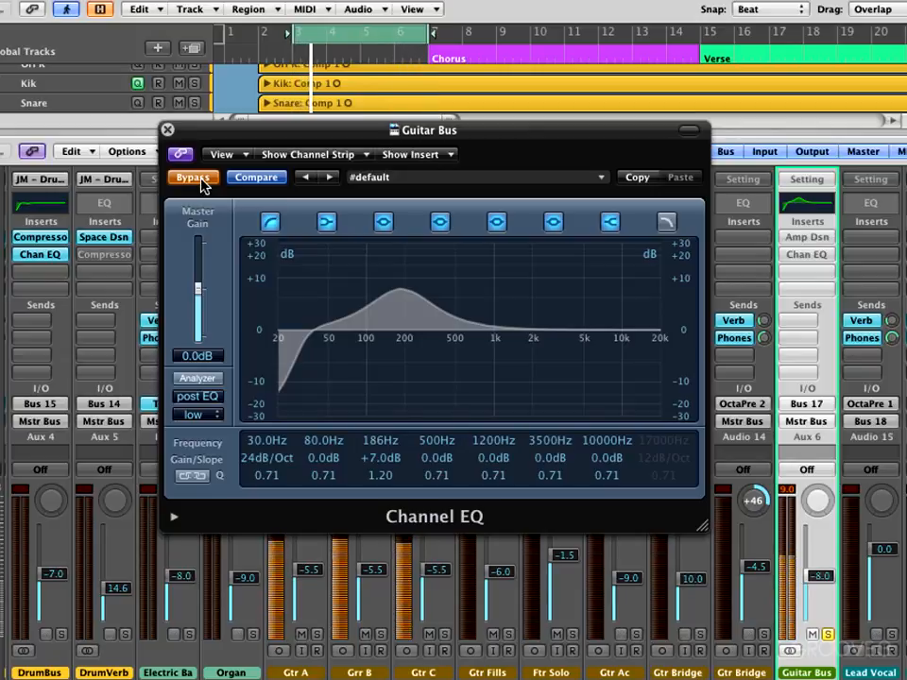
click(194, 178)
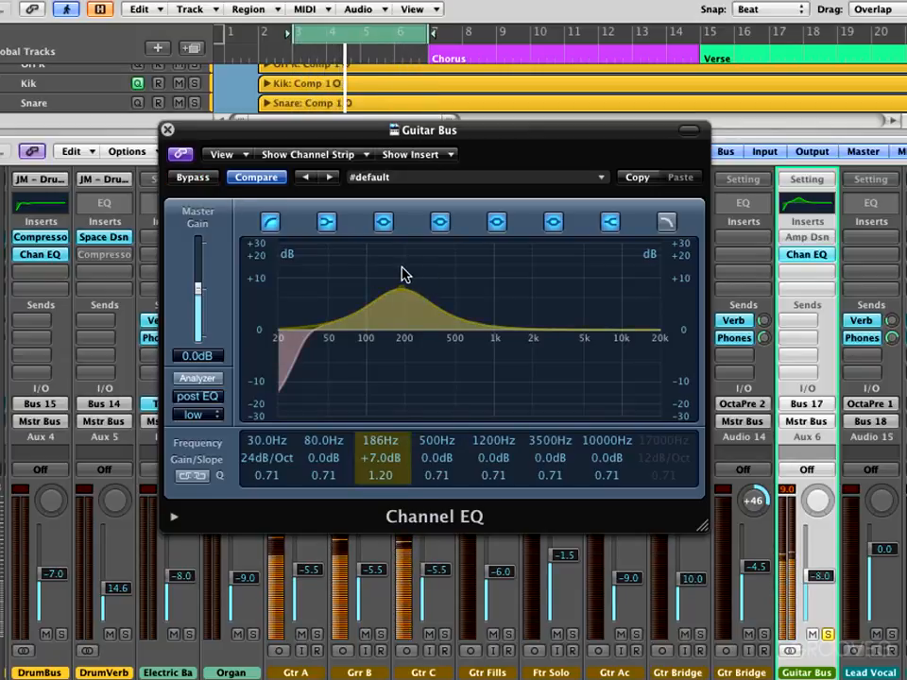
click(168, 131)
- Hide the mixer, show track automation, and set the Guitar Bus lane to Insert #2 Bypass in Read mode
key(x)
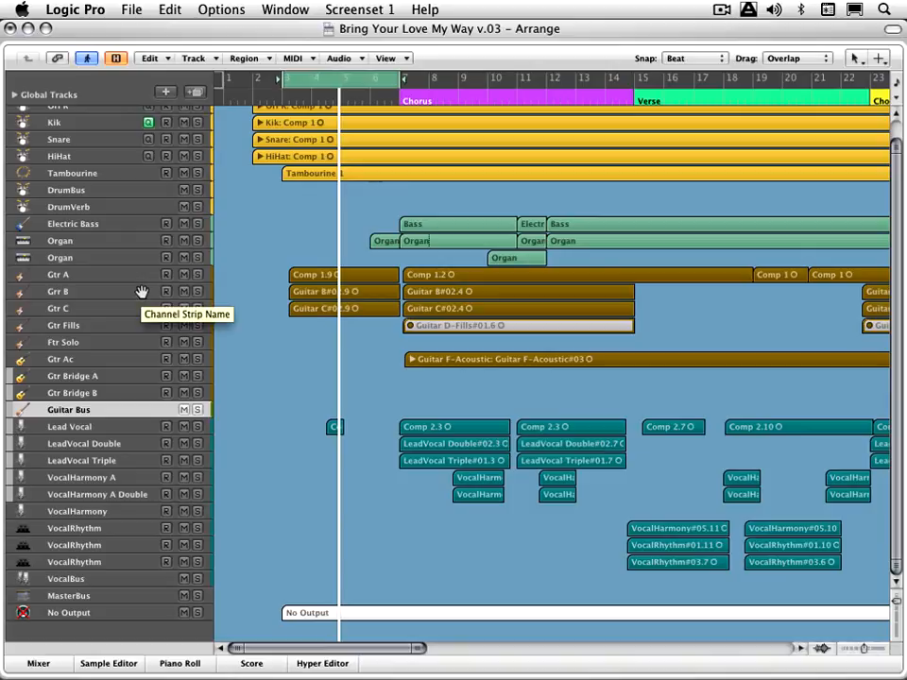
key(a)
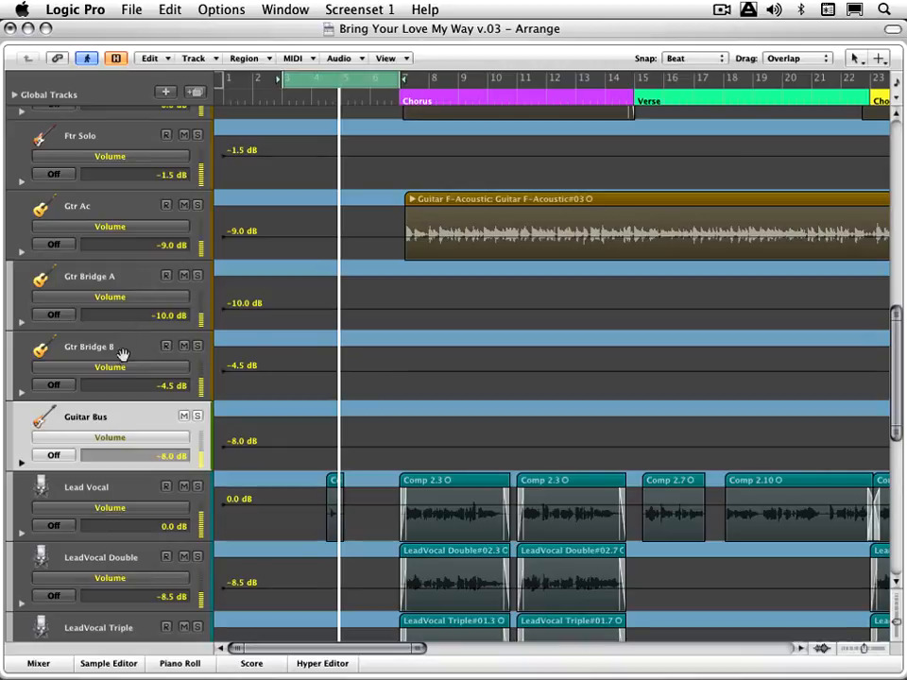
key(ctrl+super+o)
click(114, 439)
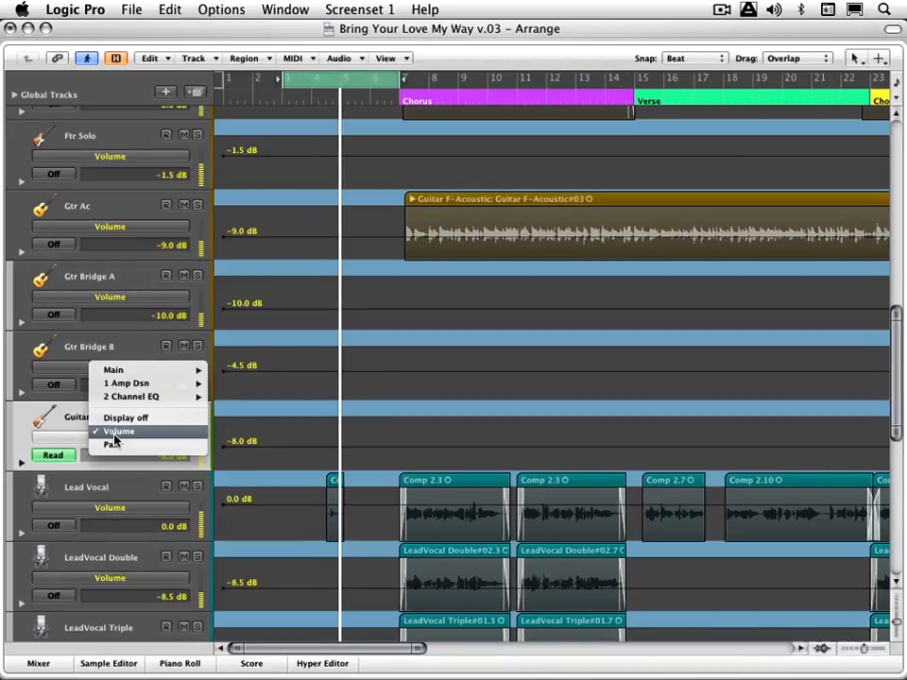
mouse_move(123, 370)
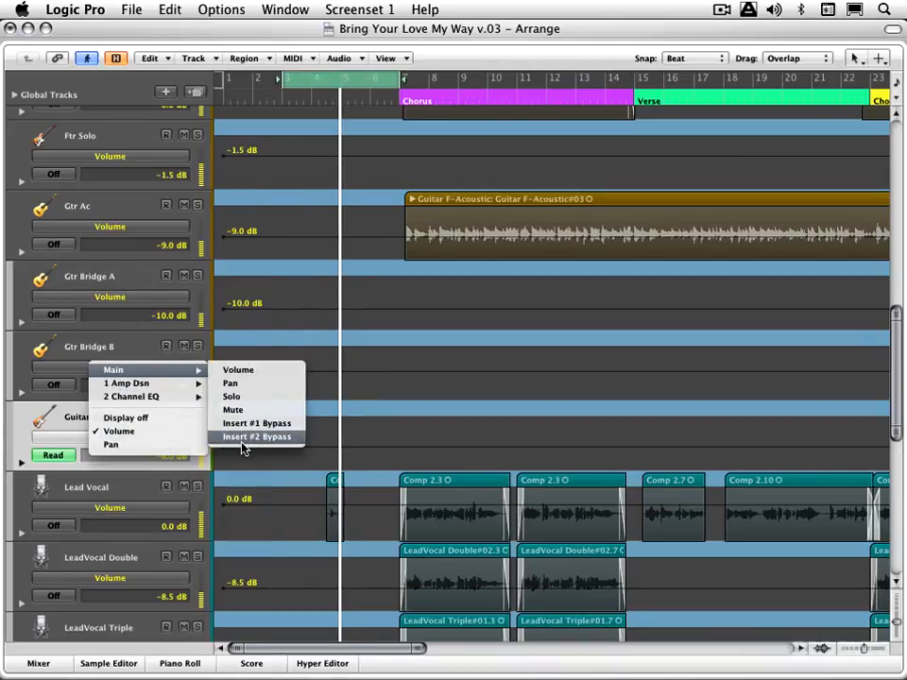
click(242, 438)
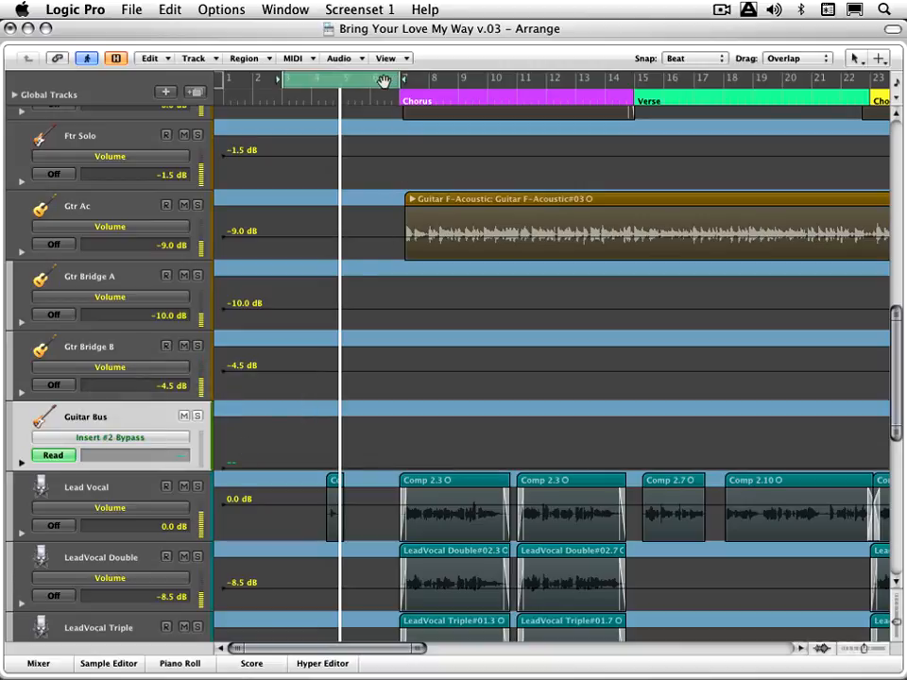
- Turn off the cycle, automate the Guitar Bus's Insert #2 Bypass to Bypassed from bar 7 onward, and hide track automation
drag(384, 81, 387, 146)
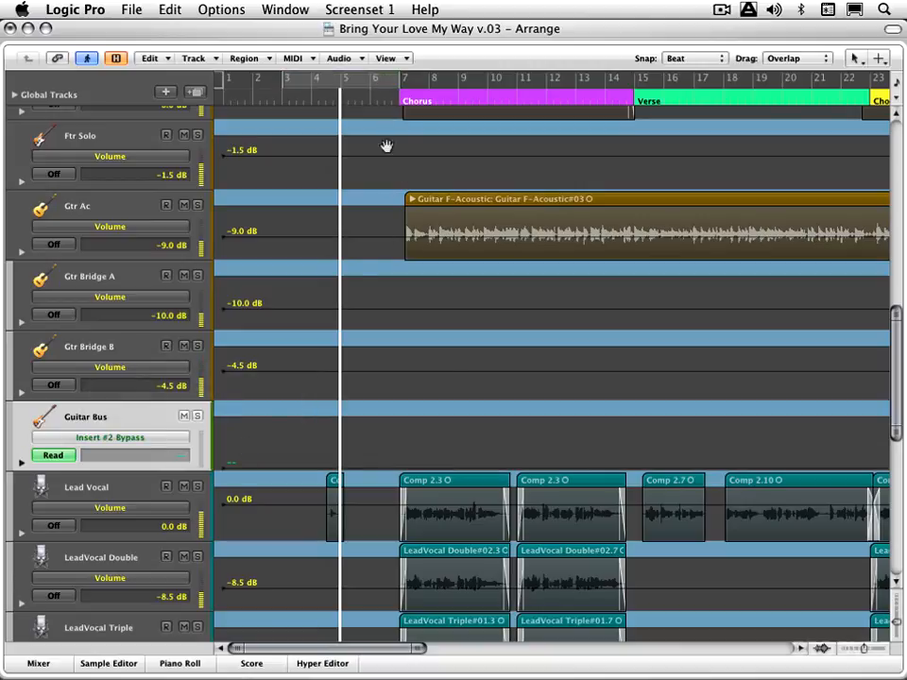
click(403, 468)
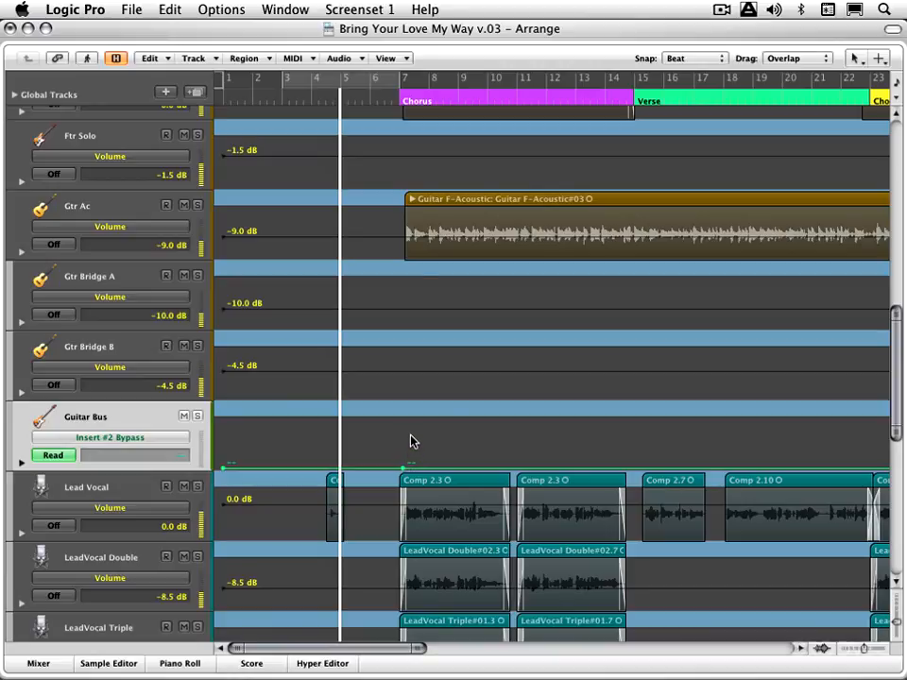
drag(412, 441, 400, 431)
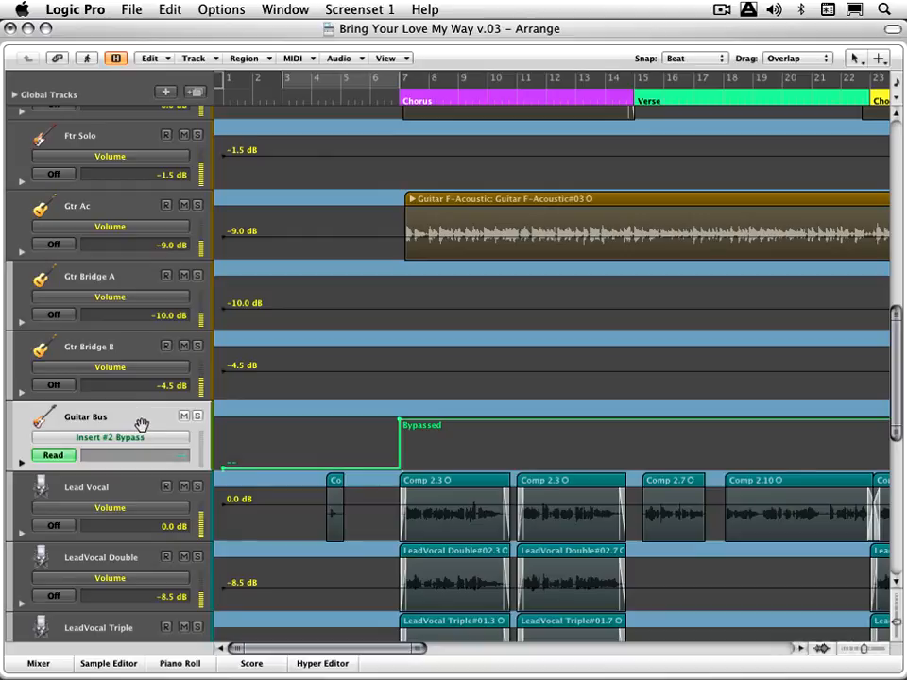
key(a)
- Set the cycle range from bar 39 to bar 49 around the Guitar Solo section and show the mixer
scroll(283, 360, right, 10)
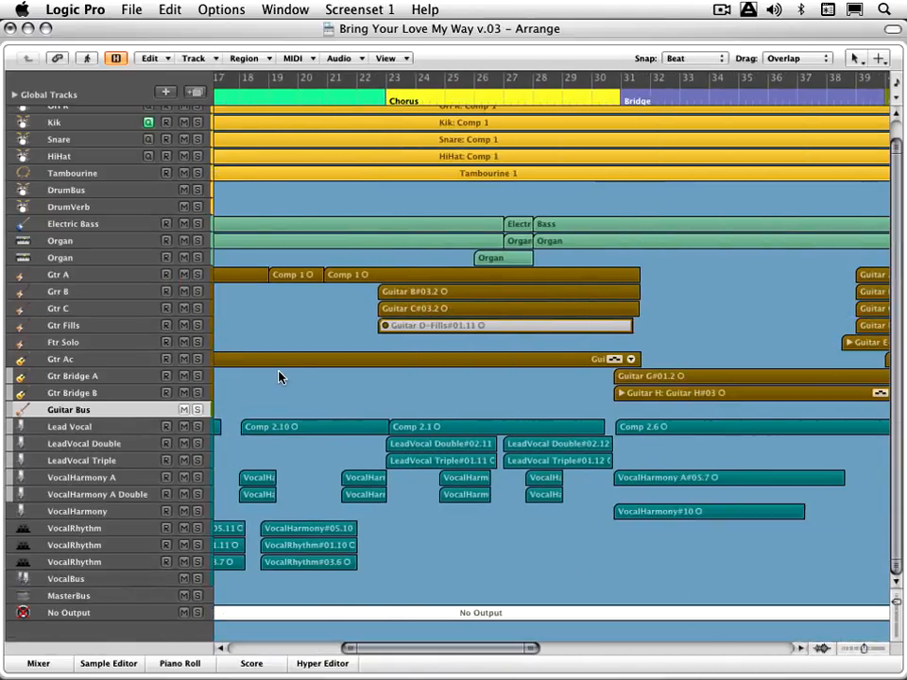
scroll(279, 377, right, 10)
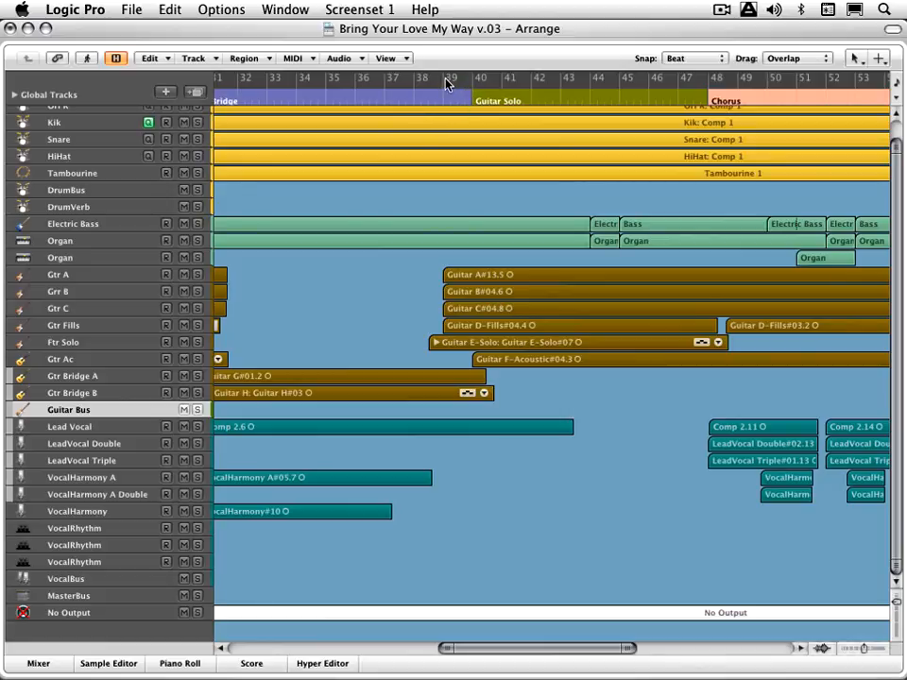
drag(449, 82, 738, 132)
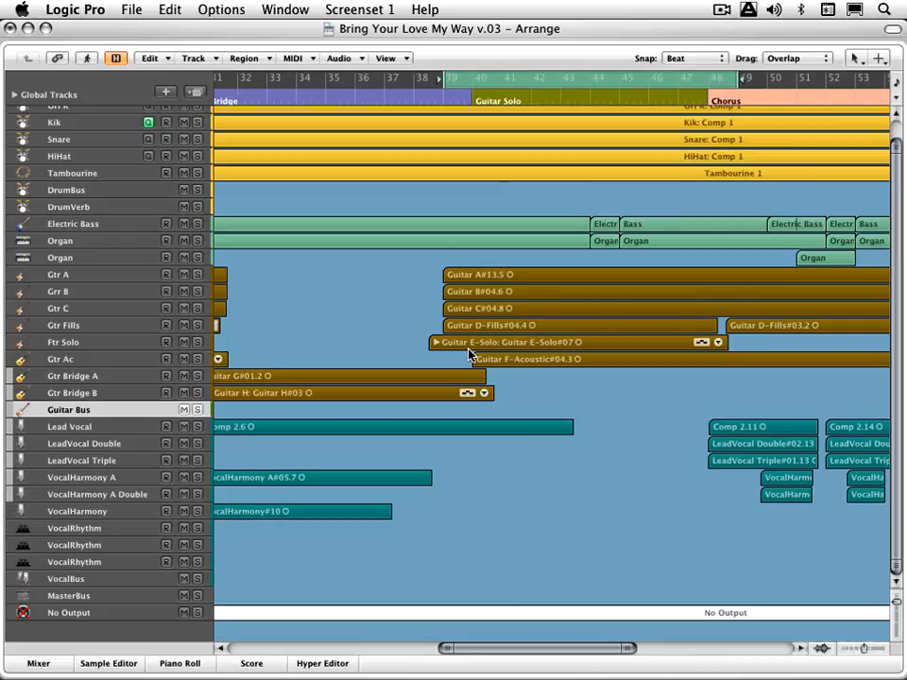
key(x)
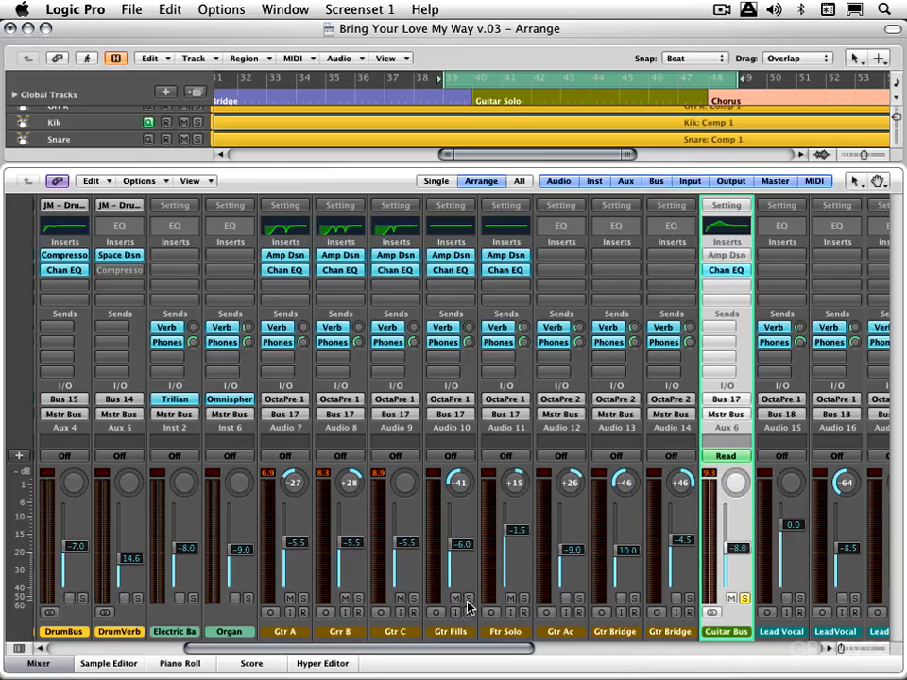
- Audition Gtr Fills soloed and check its Amp Designer settings
key(space)
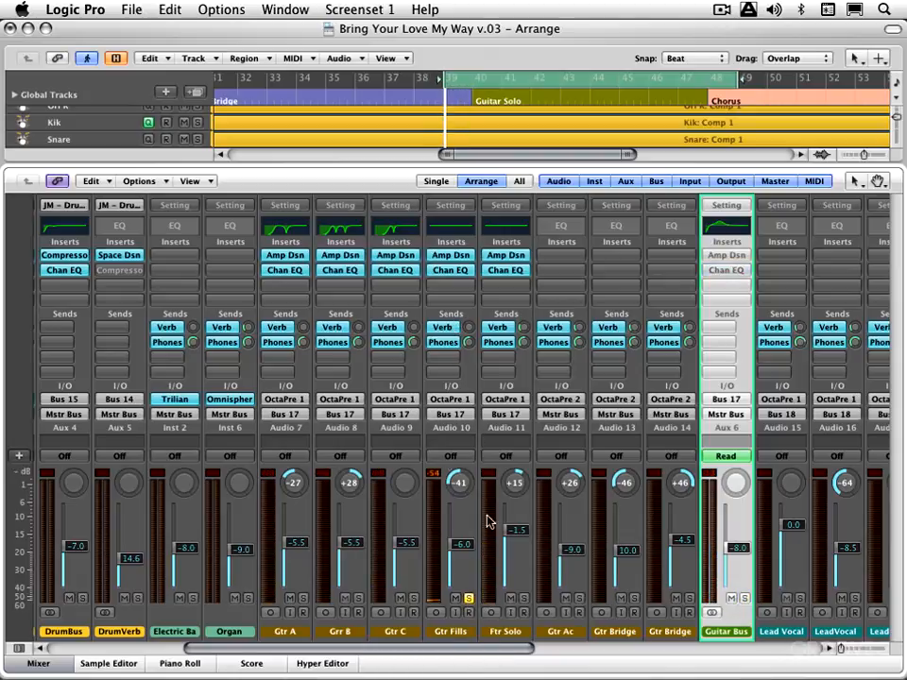
click(453, 257)
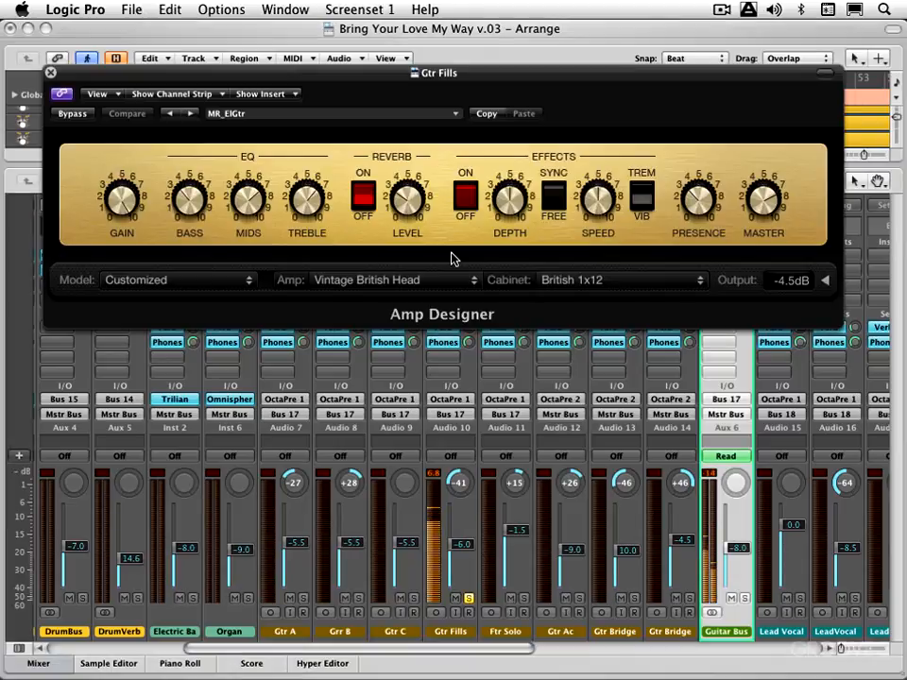
click(51, 74)
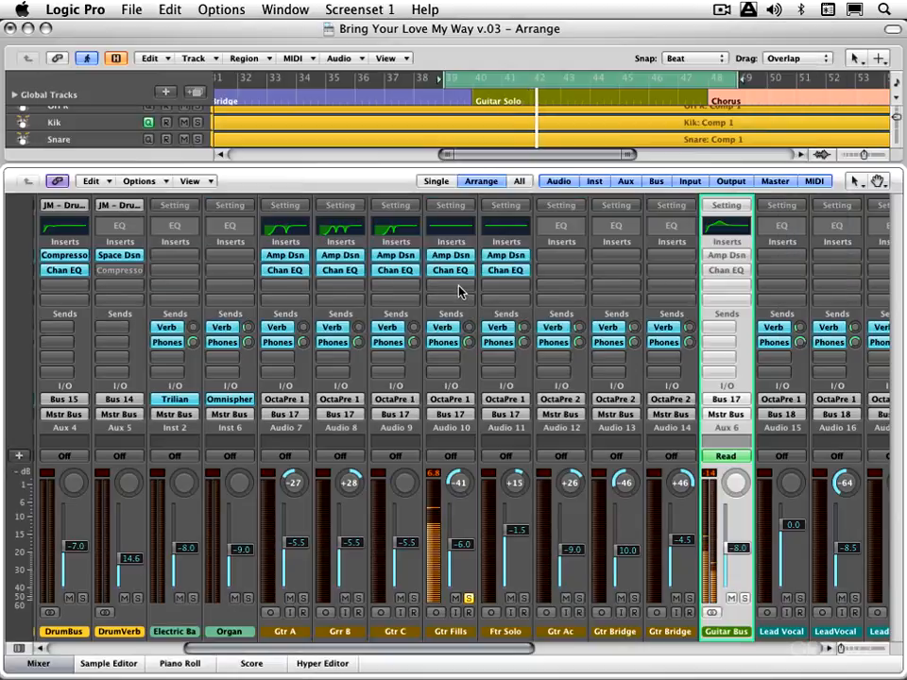
- Enable the low cut on the Gtr Fills Channel EQ and set it to 180 Hz at 24 dB/Oct
click(453, 274)
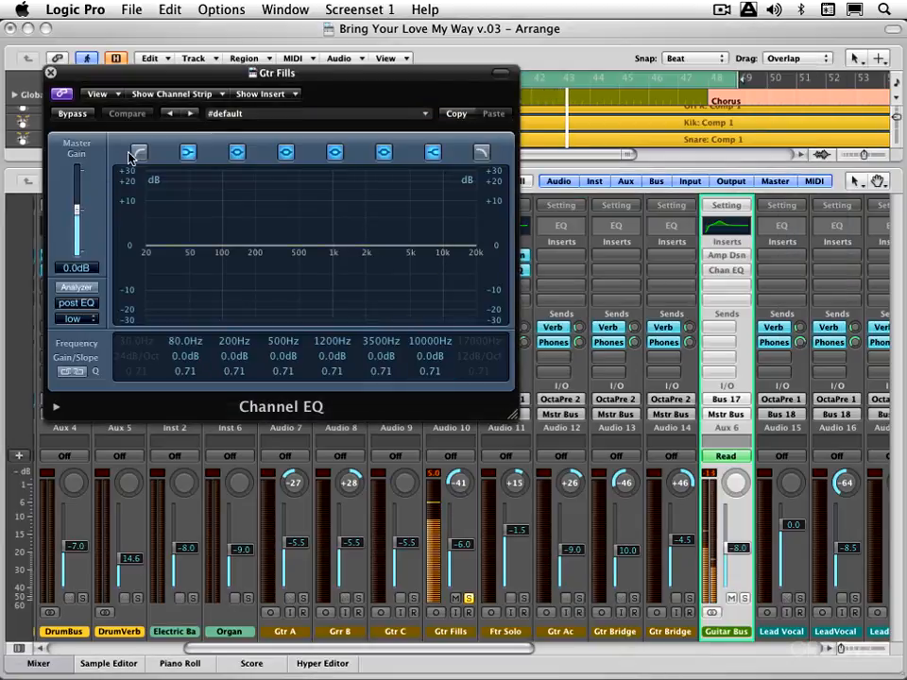
click(126, 225)
drag(129, 345, 115, 238)
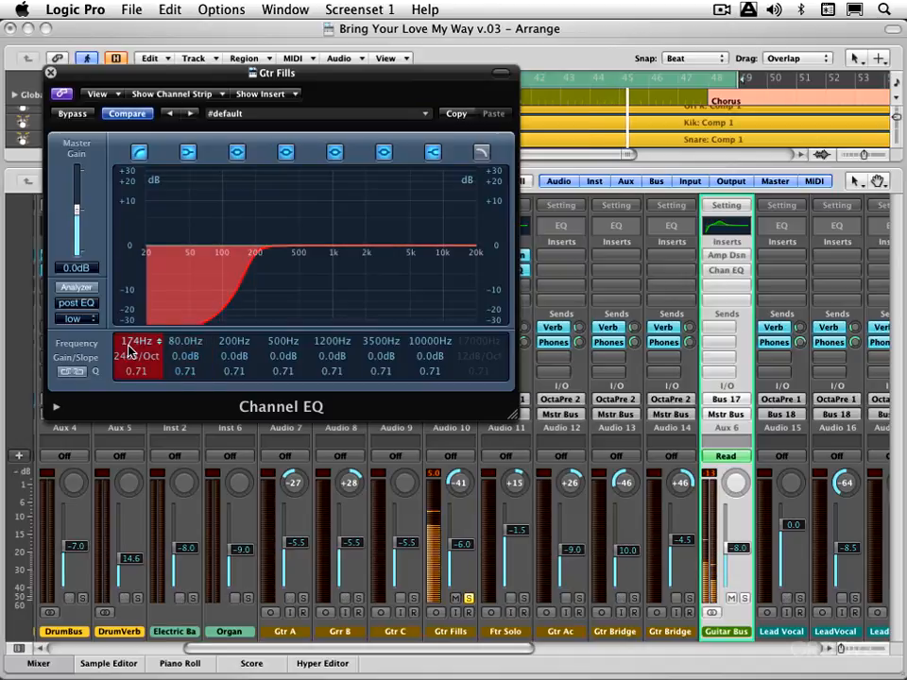
mouse_move(130, 344)
mouse_down()
mouse_move(127, 313)
mouse_move(125, 347)
mouse_up()
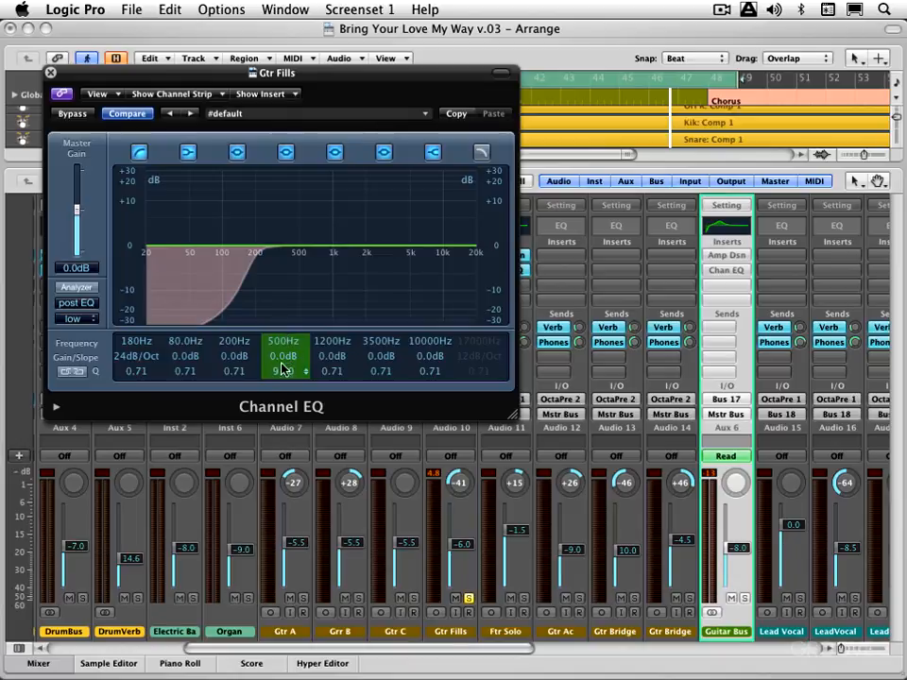
- Sweep the Gtr Fills EQ's fourth band with a narrow boost, set it to cut about 10 dB at 520 Hz with a Q of 9.60
drag(282, 357, 280, 339)
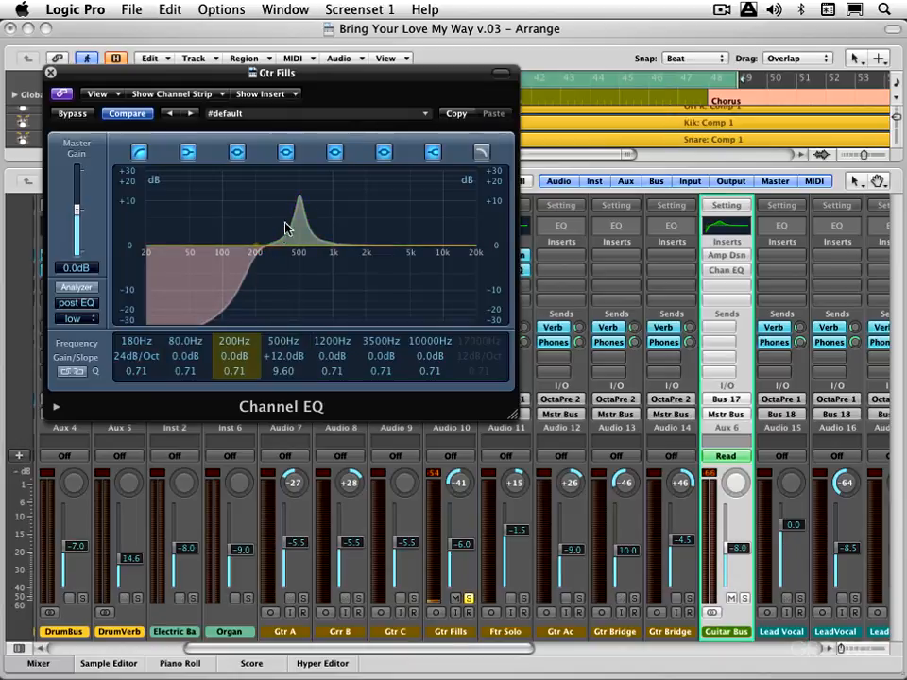
drag(301, 188, 304, 266)
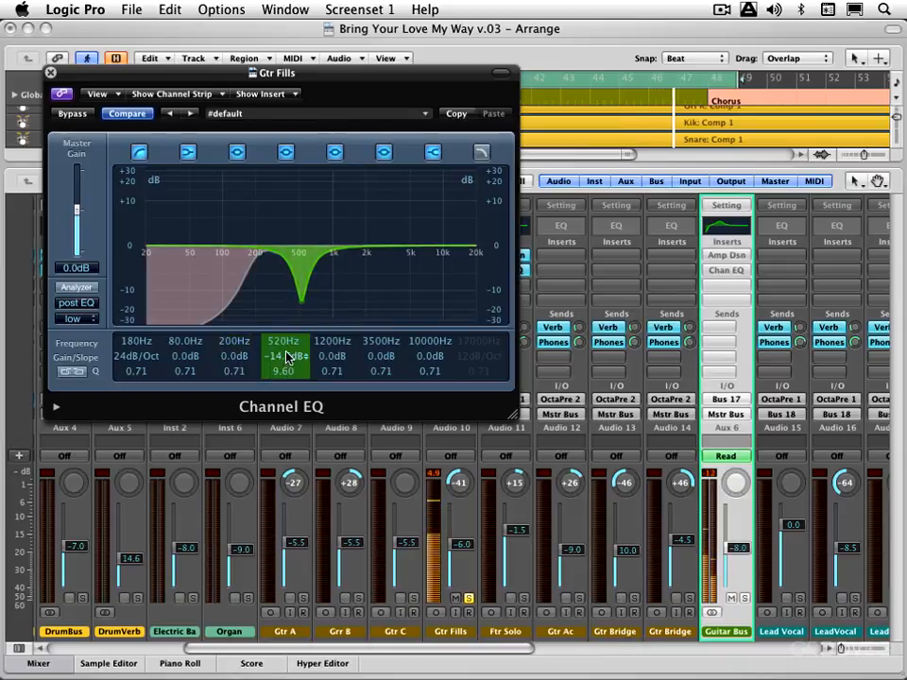
drag(281, 357, 278, 348)
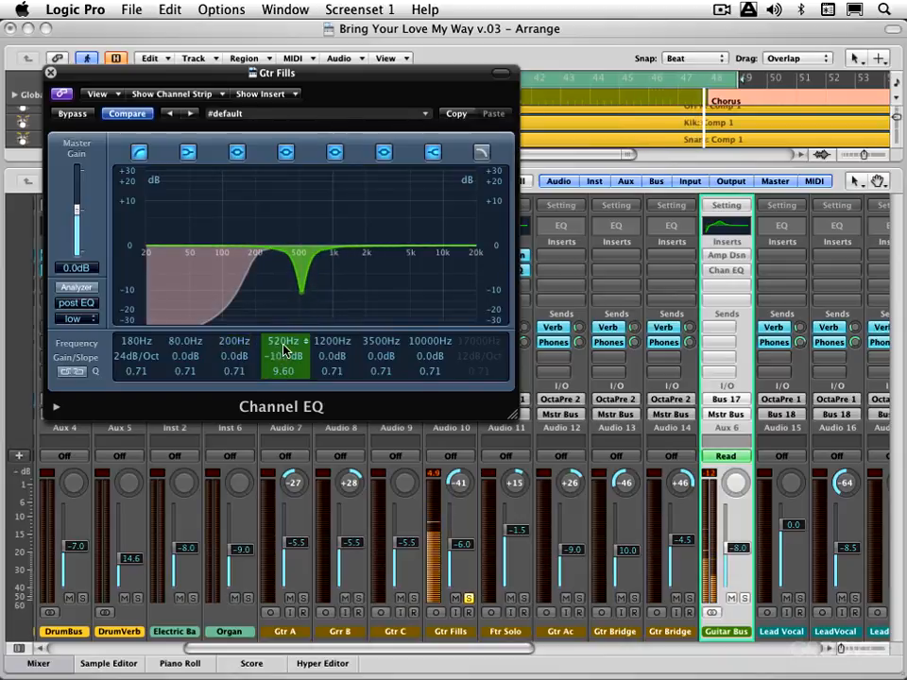
click(51, 73)
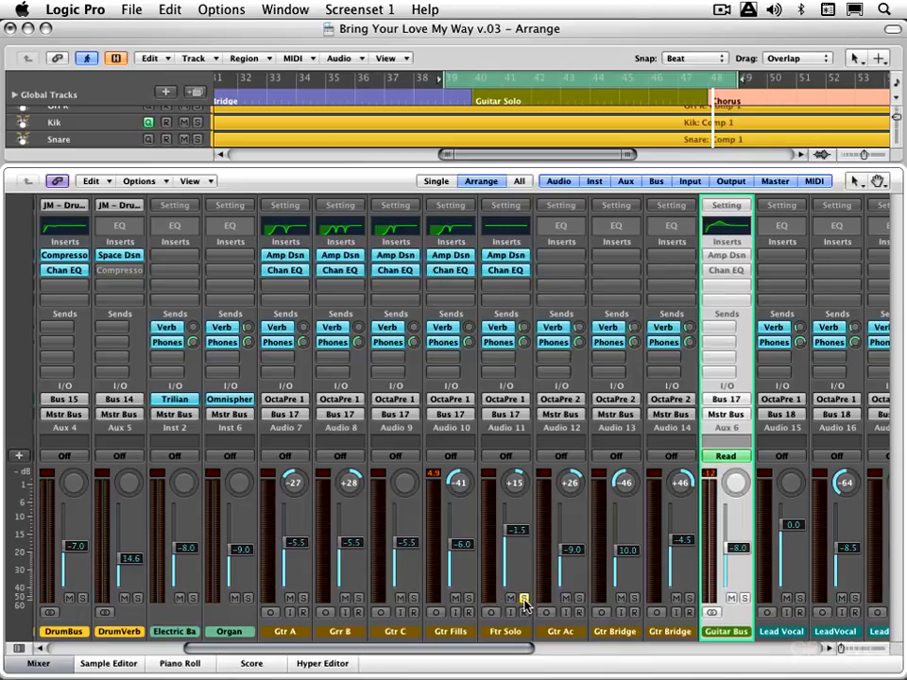
- Enable the low cut on the soloed Ftr Solo track's Channel EQ and set it to 140 Hz at 24 dB/Oct
click(491, 274)
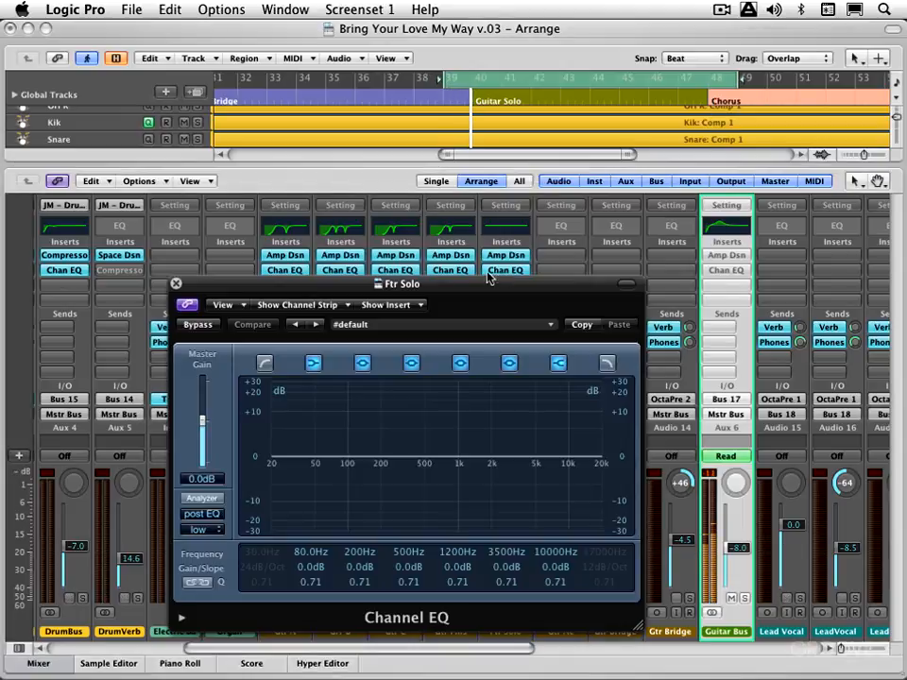
click(264, 364)
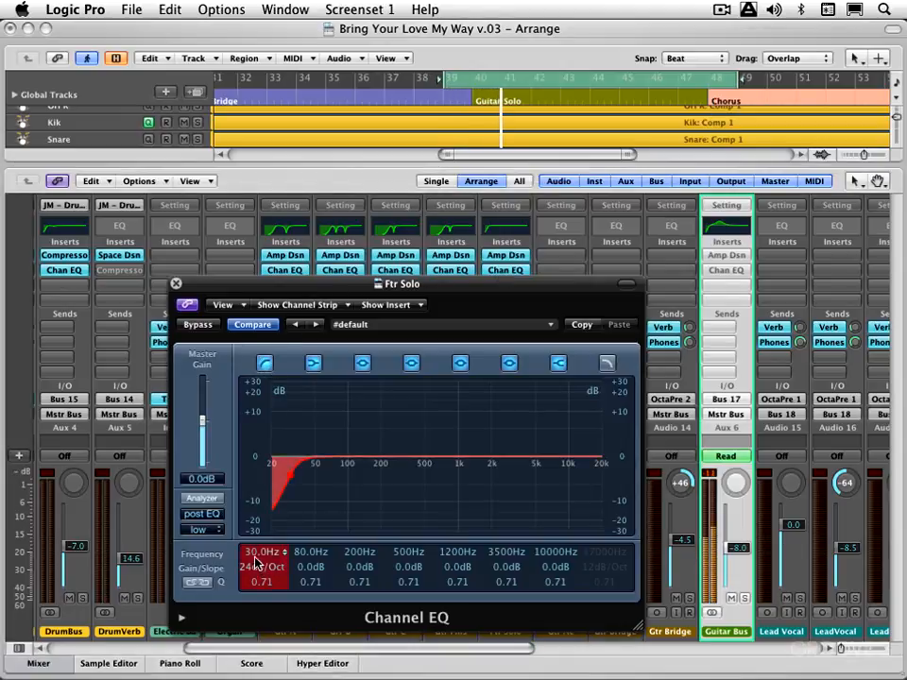
drag(255, 562, 248, 458)
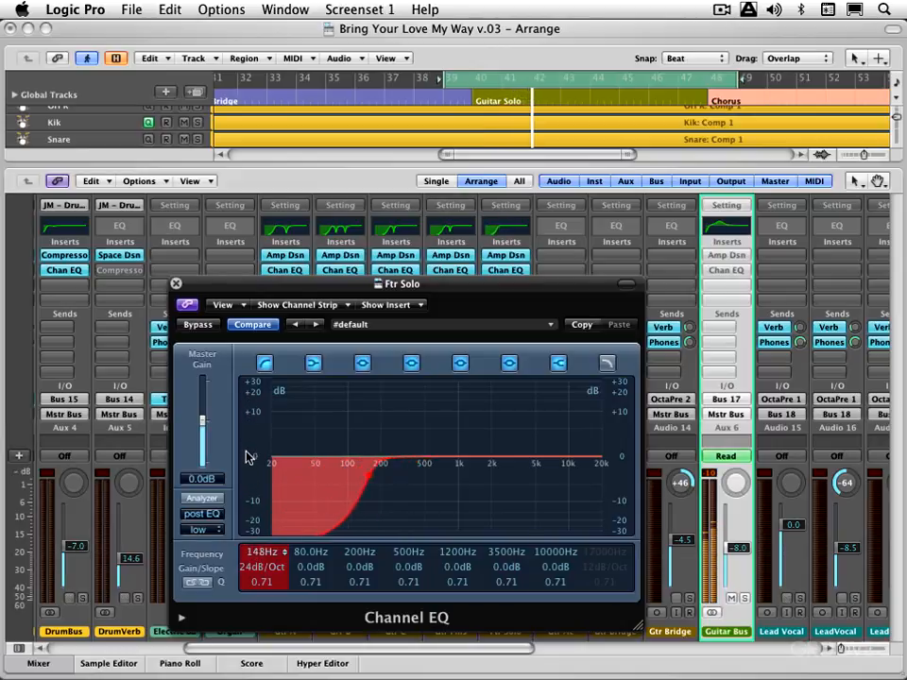
- Cut the Ftr Solo EQ's fourth band by nearly 10 dB at 650 Hz with a Q of 8.60, comparing against bypass
mouse_move(405, 583)
mouse_down()
mouse_move(403, 558)
mouse_move(409, 565)
mouse_up()
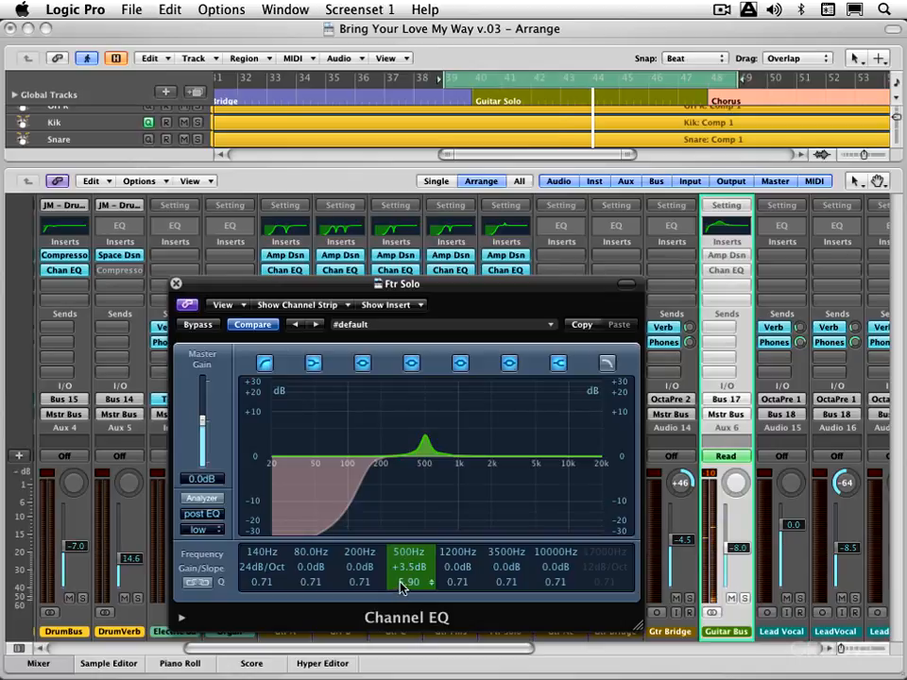
drag(426, 421, 435, 516)
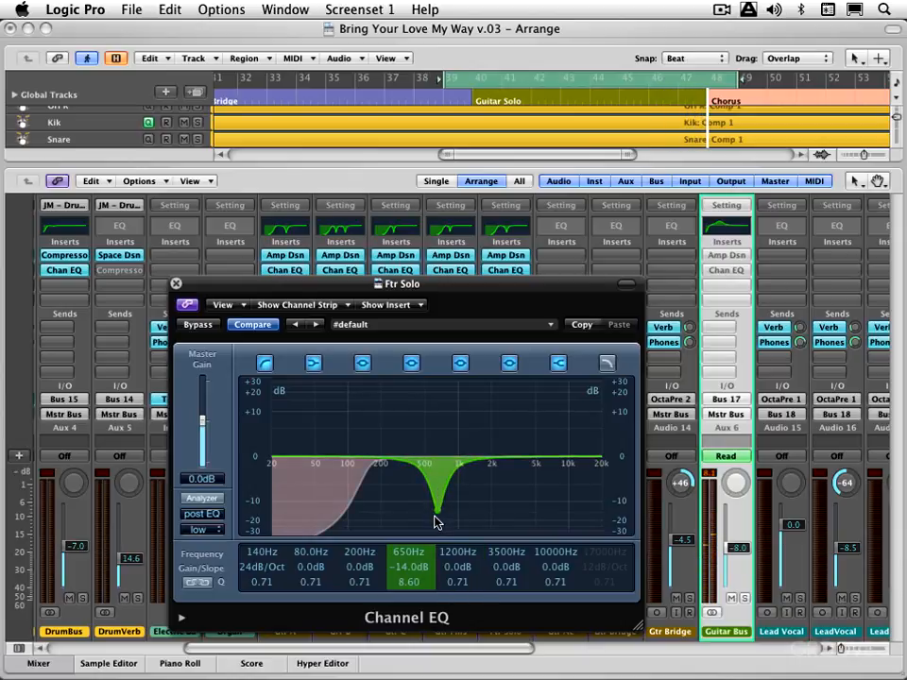
click(216, 325)
click(210, 325)
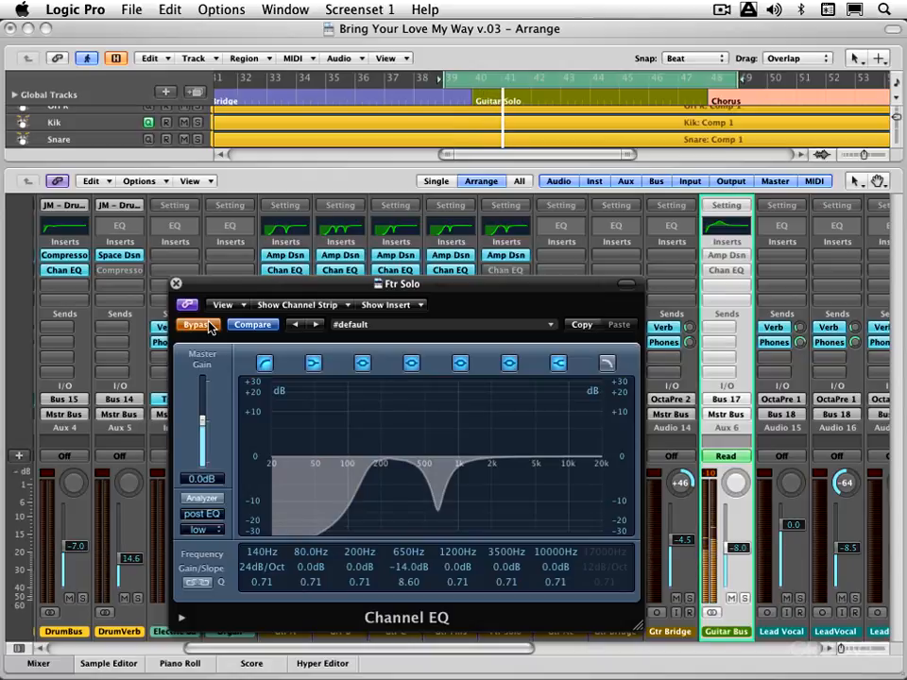
click(209, 325)
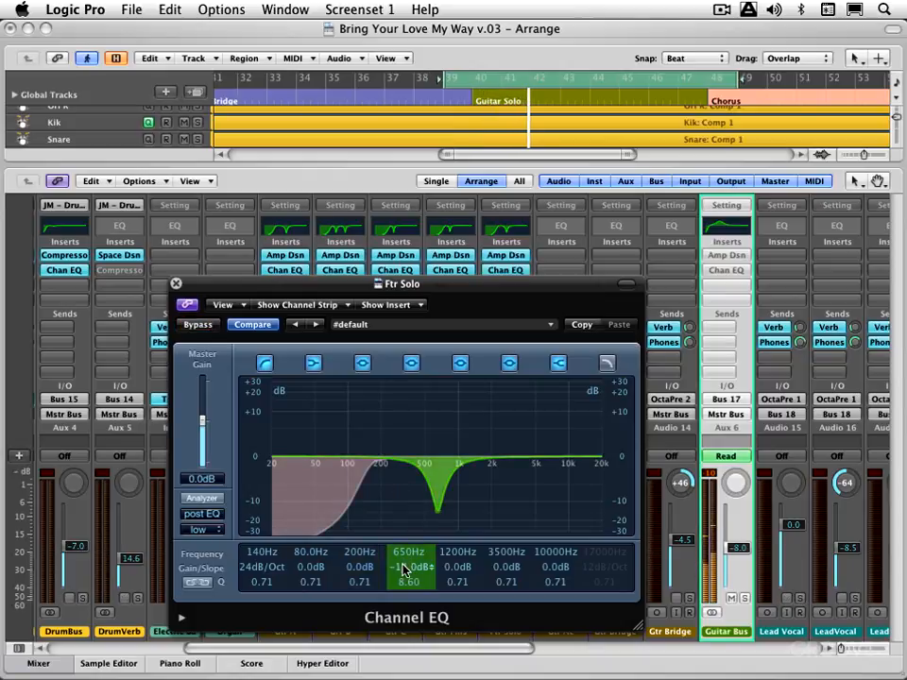
drag(404, 570, 405, 562)
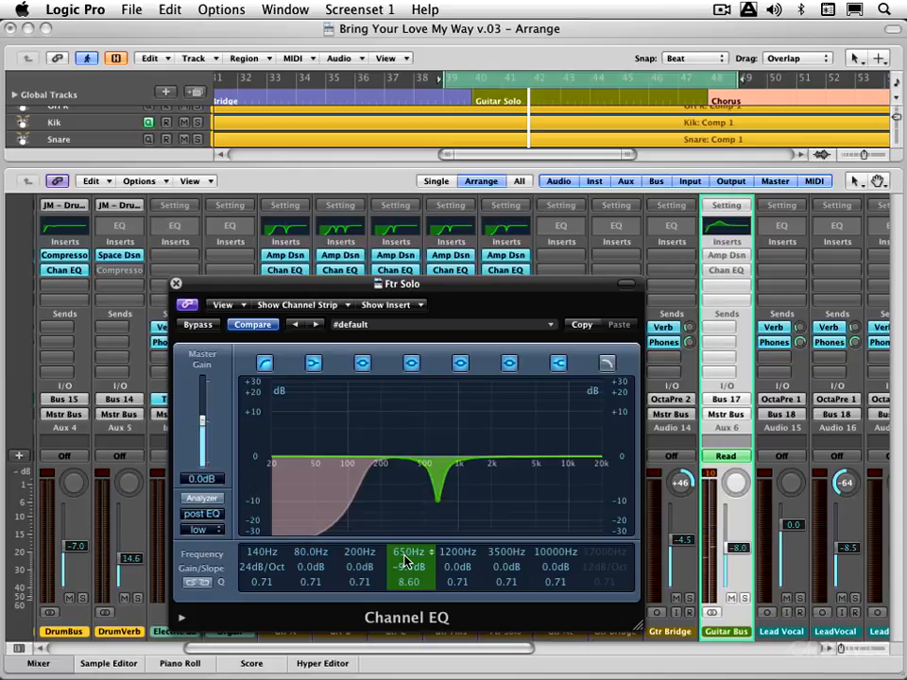
- Close the Ftr Solo EQ, clear that track's solo, and play back the full mix
click(176, 283)
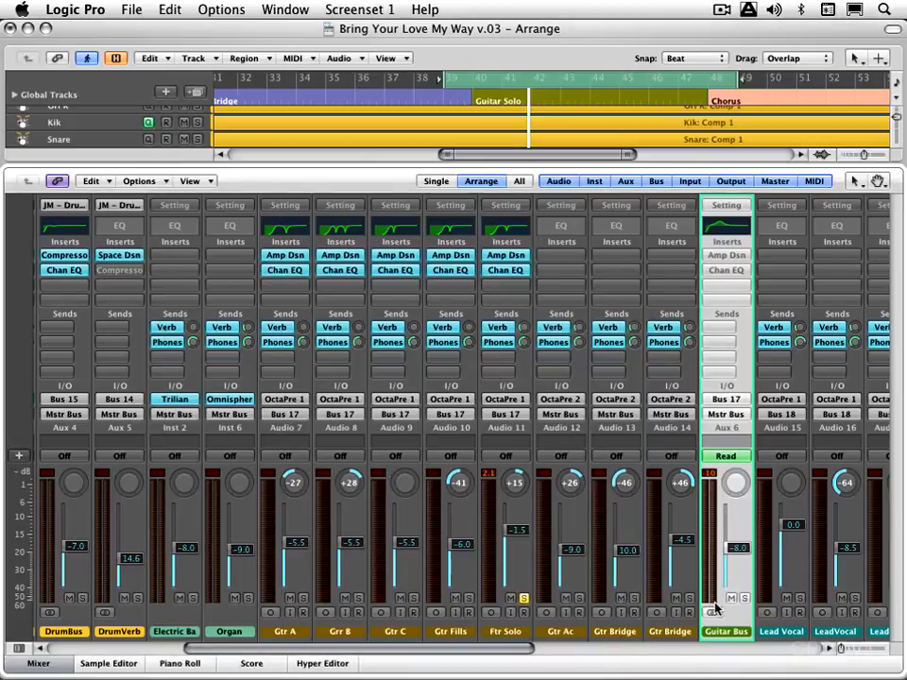
click(526, 596)
key(space)
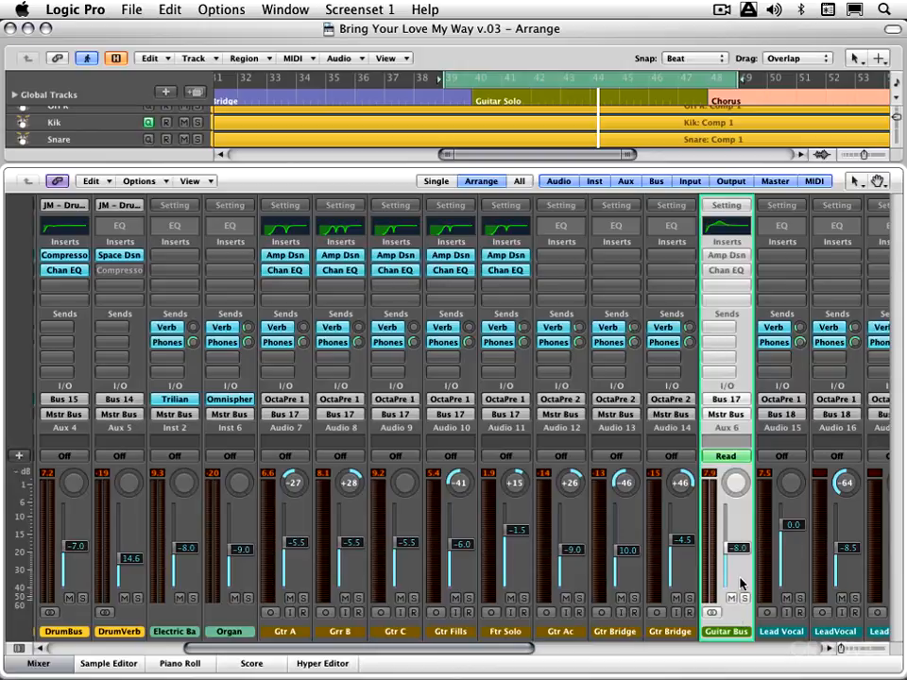
- Save the project under the new name Bring Your Love My Way v.04 in the EQ Explained 01 folder
click(132, 9)
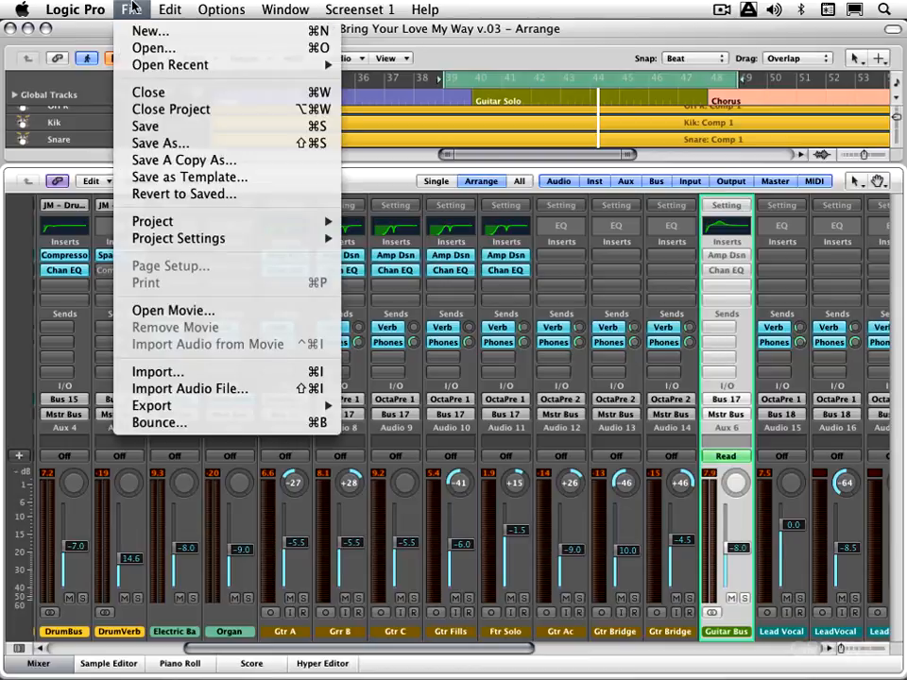
click(148, 144)
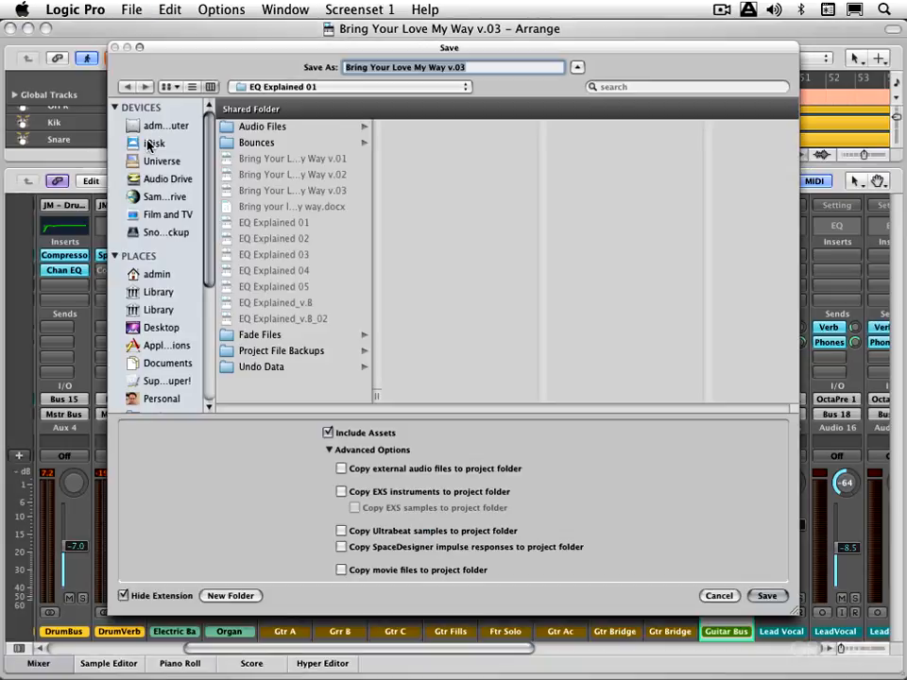
click(480, 70)
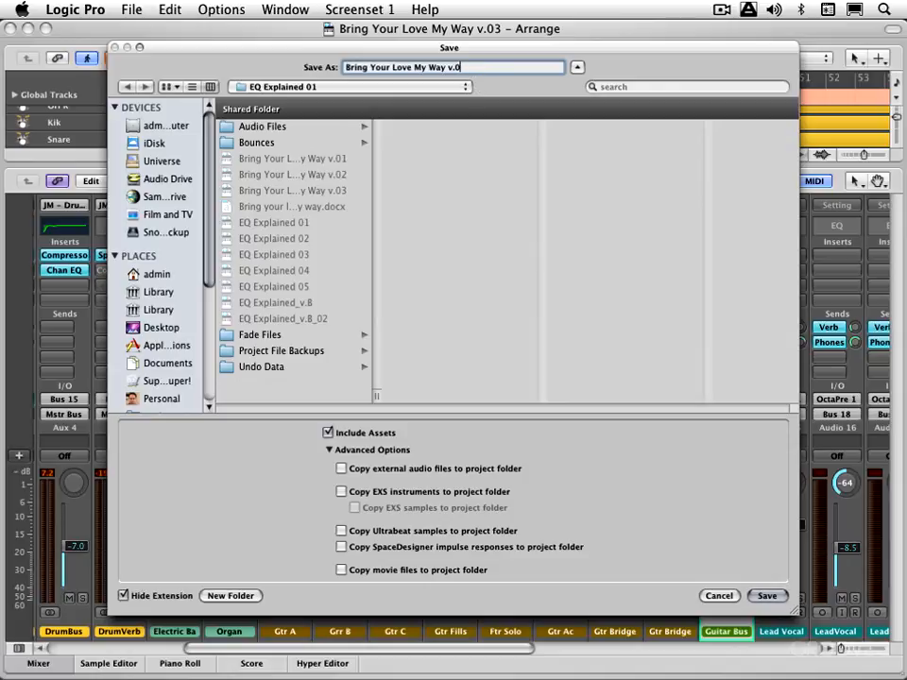
key(Return)
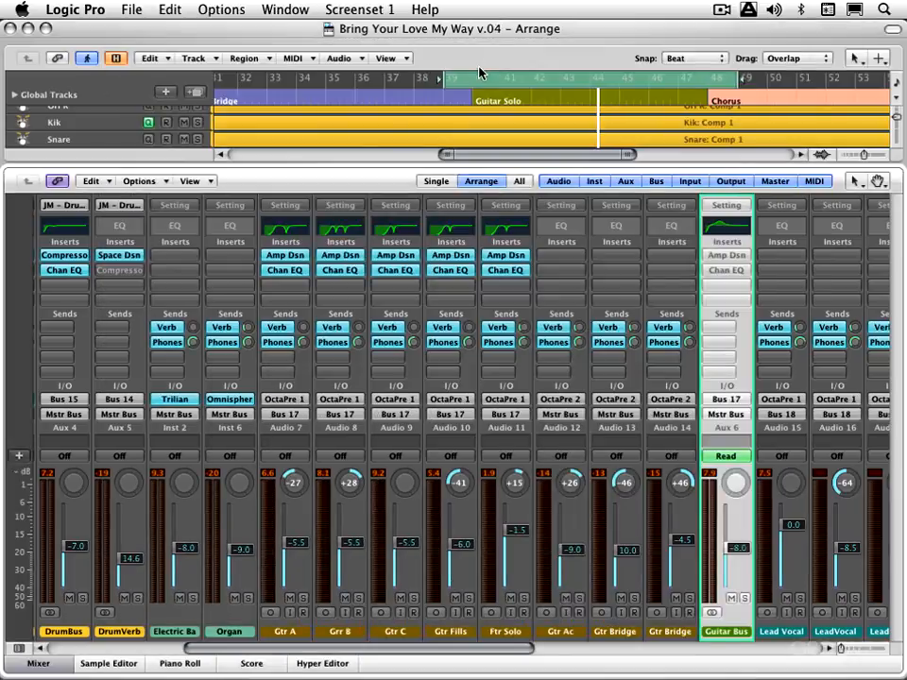